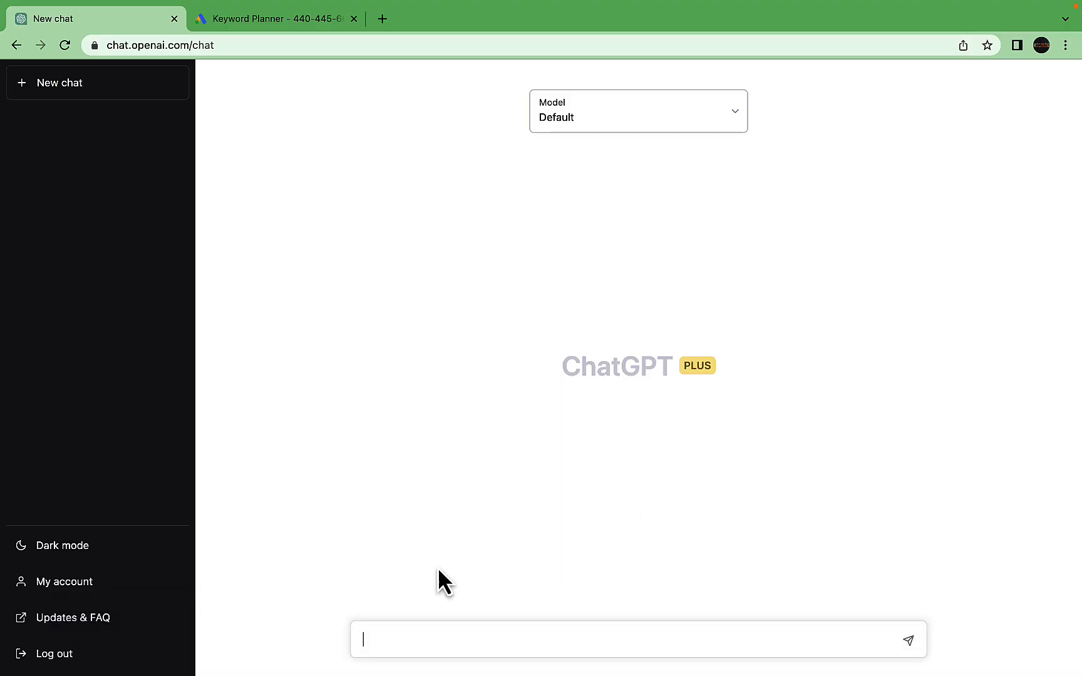
- Paste and send the four-step 'Can dogs eat bananas' question prompt to ChatGPT
{"action": "type", "text": "I want you to perform a series of steps in a consecutive order Step 1, Step 2, Step 3 and Step 4. Recite each step before proceeding further. Step 1 - Generate 20 questions about \"Can dogs eat bananas\". Step 2- Generate another 20 questions about \"Can dogs eat bananas\" that do not repeat the above. Step 3 - Generate another 20 questions about \"Can dogs eat bananas\" that do not repeat the above. Step 4 - Based on the above Steps 1,2,3 suggest a final list of questions avoiding duplicates or semantically similar questions."}
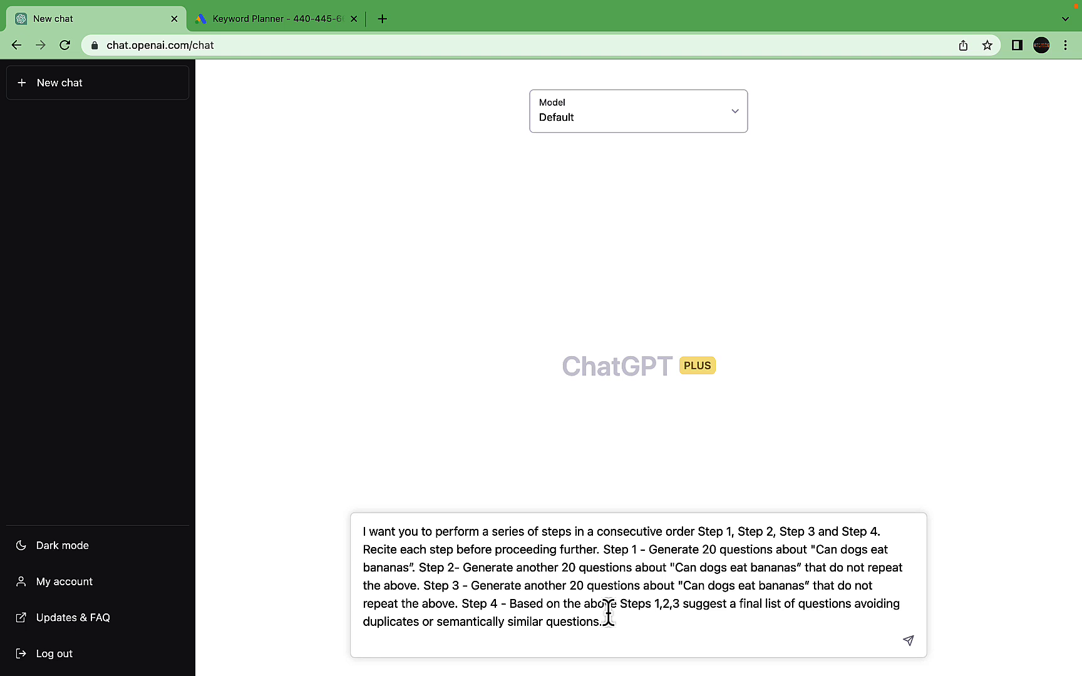
{"action": "key", "text": "Return"}
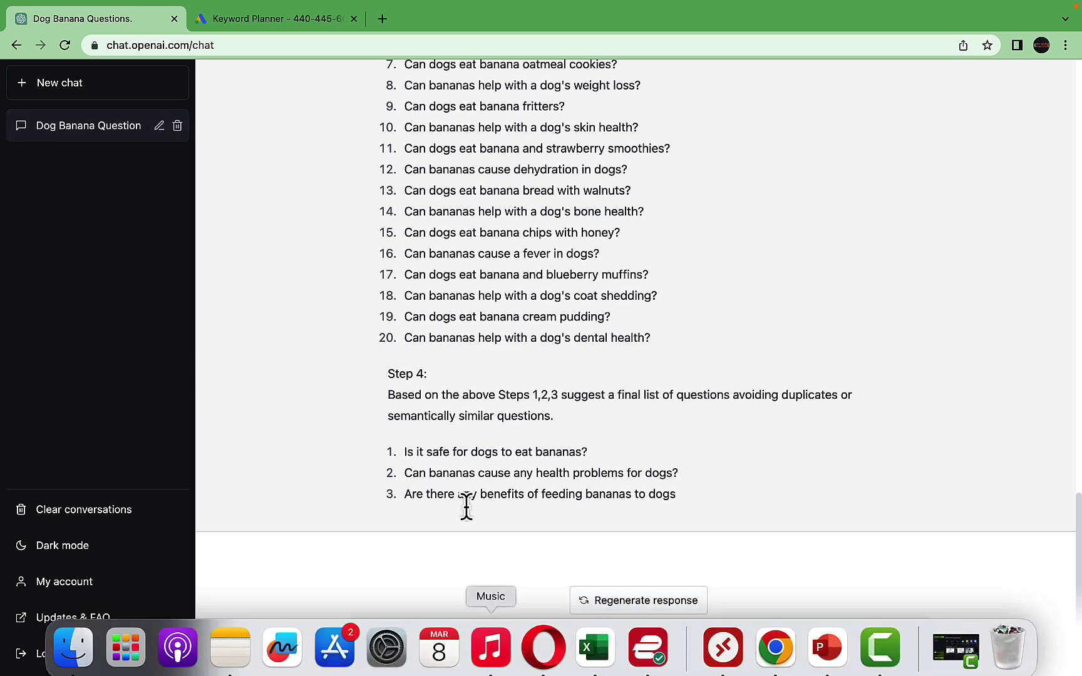
- Send the follow-up 'more' to extend the dog-banana question list
{"action": "left_click", "coordinate": [454, 641]}
{"action": "type", "text": "mo"}
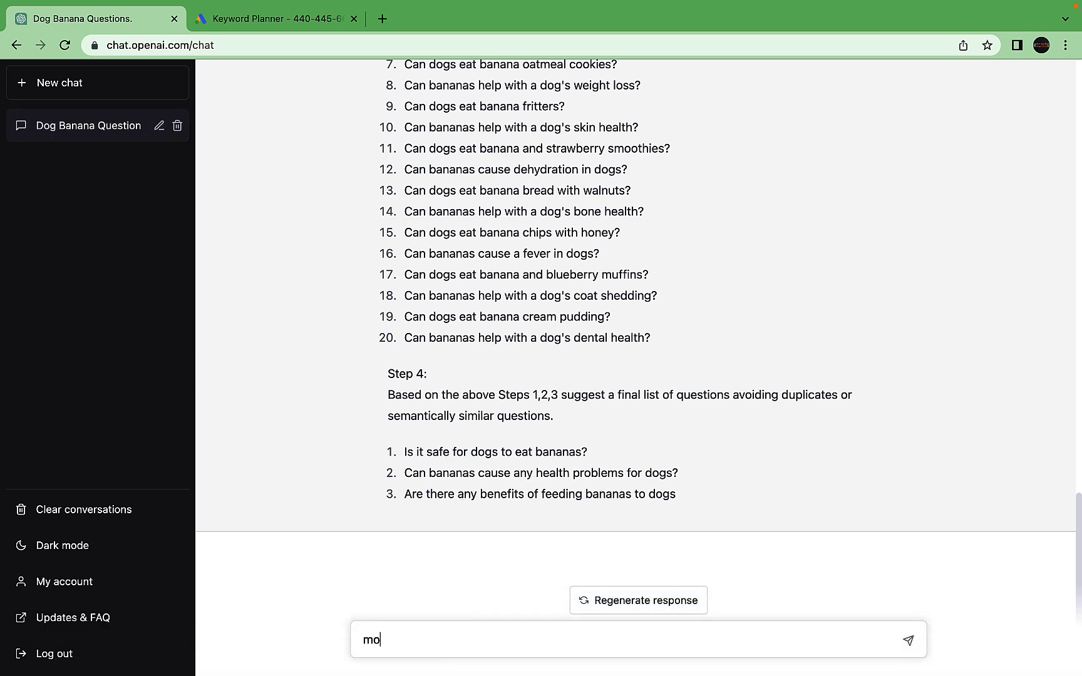
{"action": "type", "text": "re"}
{"action": "key", "text": "Return"}
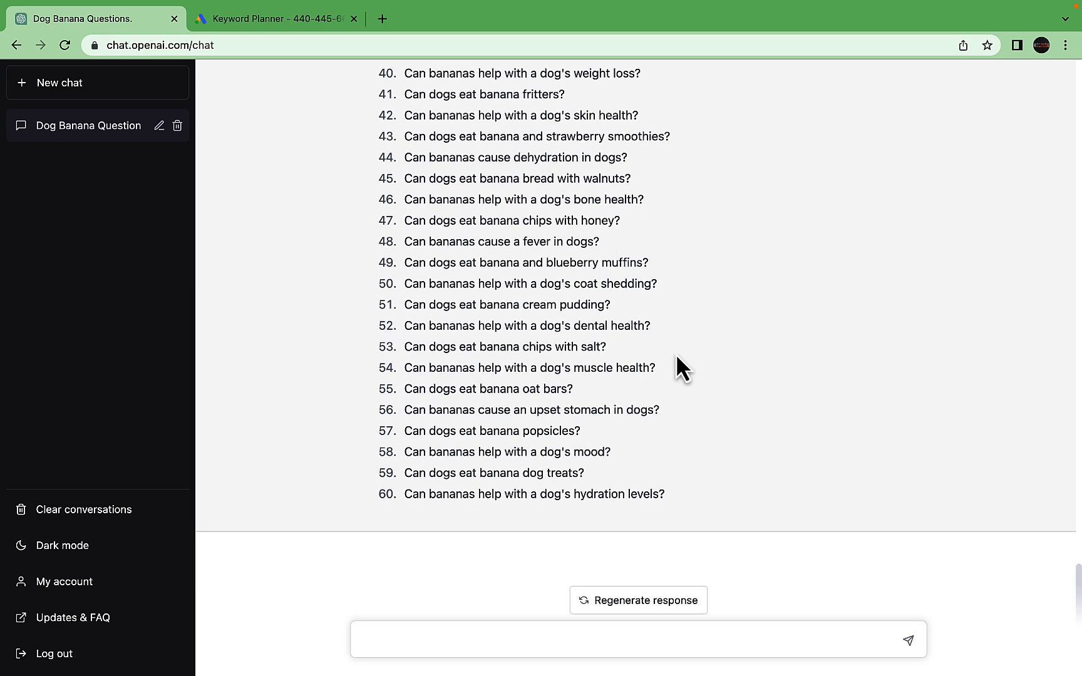
- Select questions 19–28 in the extended reply for copying
{"action": "scroll", "coordinate": [664, 425], "scroll_direction": "up", "scroll_amount": 5}
{"action": "scroll", "coordinate": [662, 423], "scroll_direction": "down", "scroll_amount": 5}
{"action": "scroll", "coordinate": [505, 250], "scroll_direction": "up", "scroll_amount": 10}
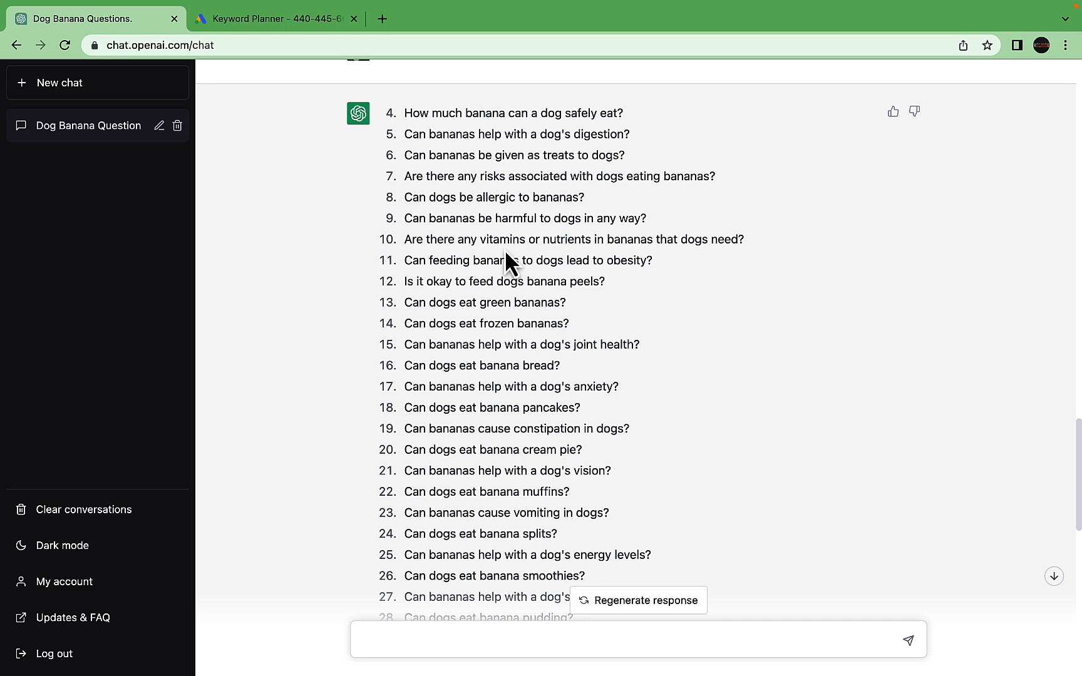
{"action": "scroll", "coordinate": [493, 251], "scroll_direction": "up", "scroll_amount": 5}
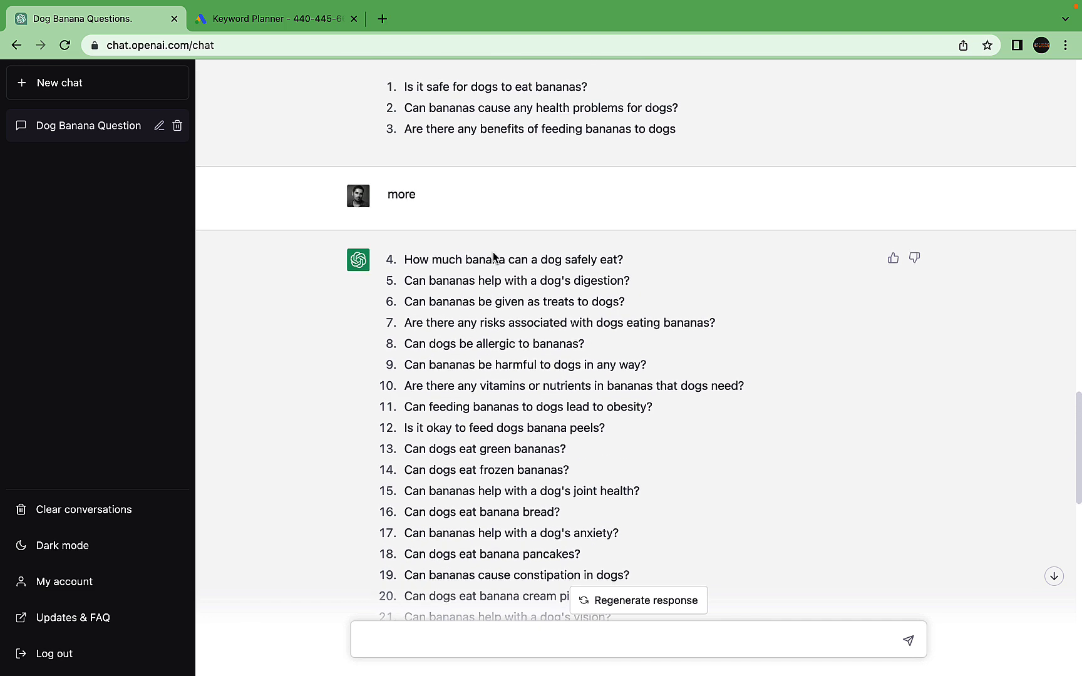
{"action": "scroll", "coordinate": [493, 257], "scroll_direction": "down", "scroll_amount": 5}
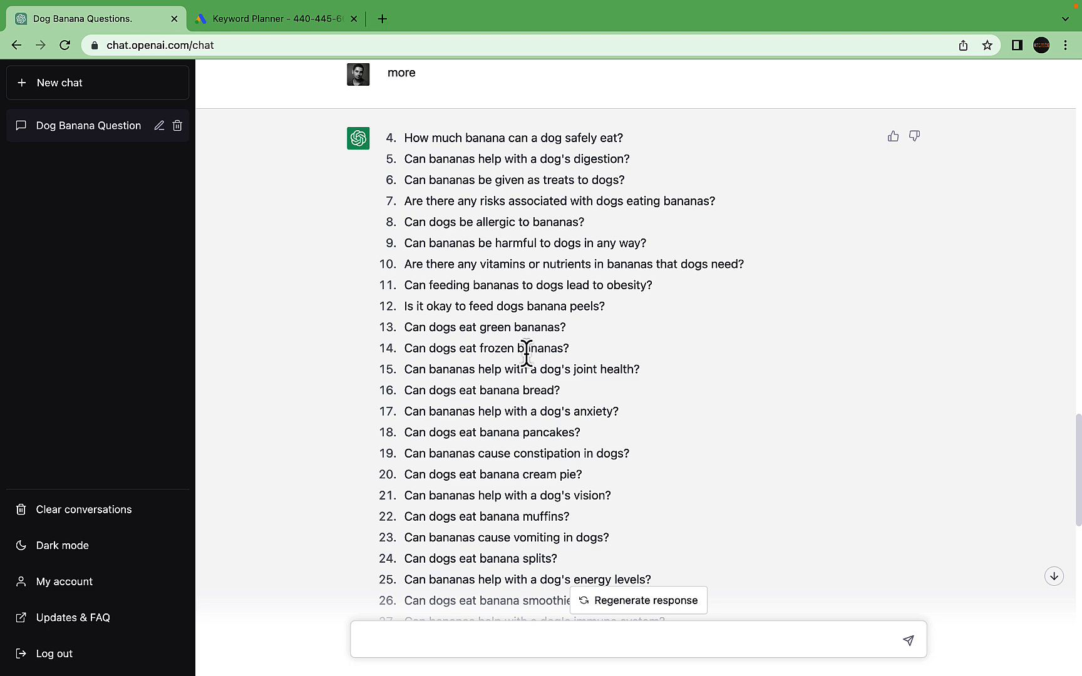
{"action": "scroll", "coordinate": [527, 352], "scroll_direction": "down", "scroll_amount": 1}
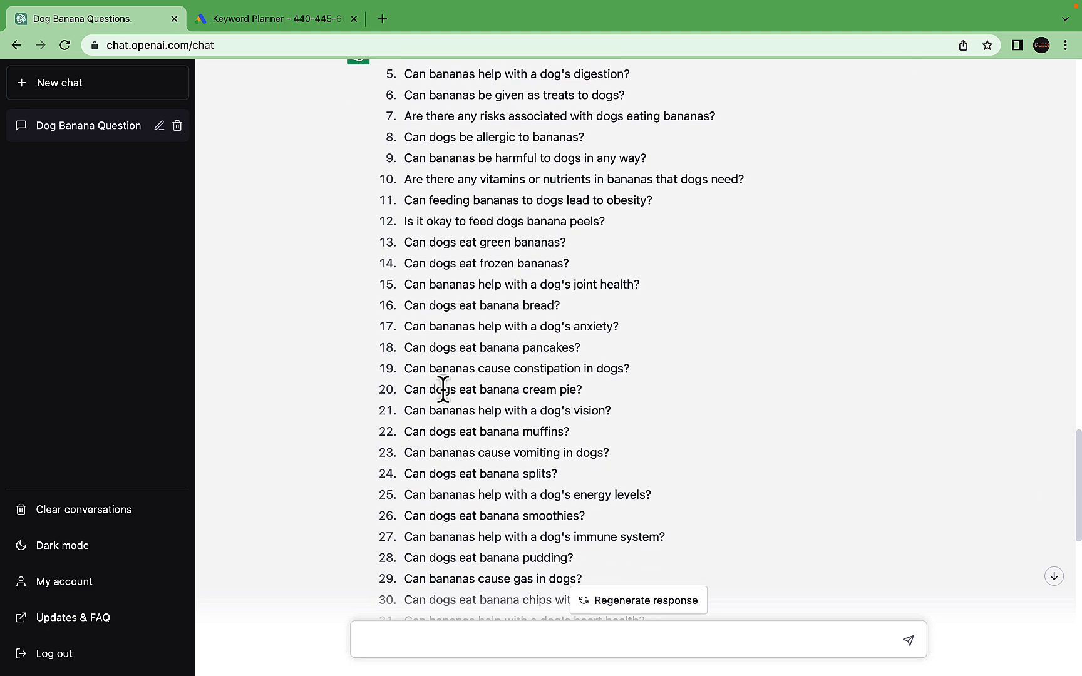
{"action": "left_click_drag", "start_coordinate": [401, 369], "coordinate": [592, 562]}
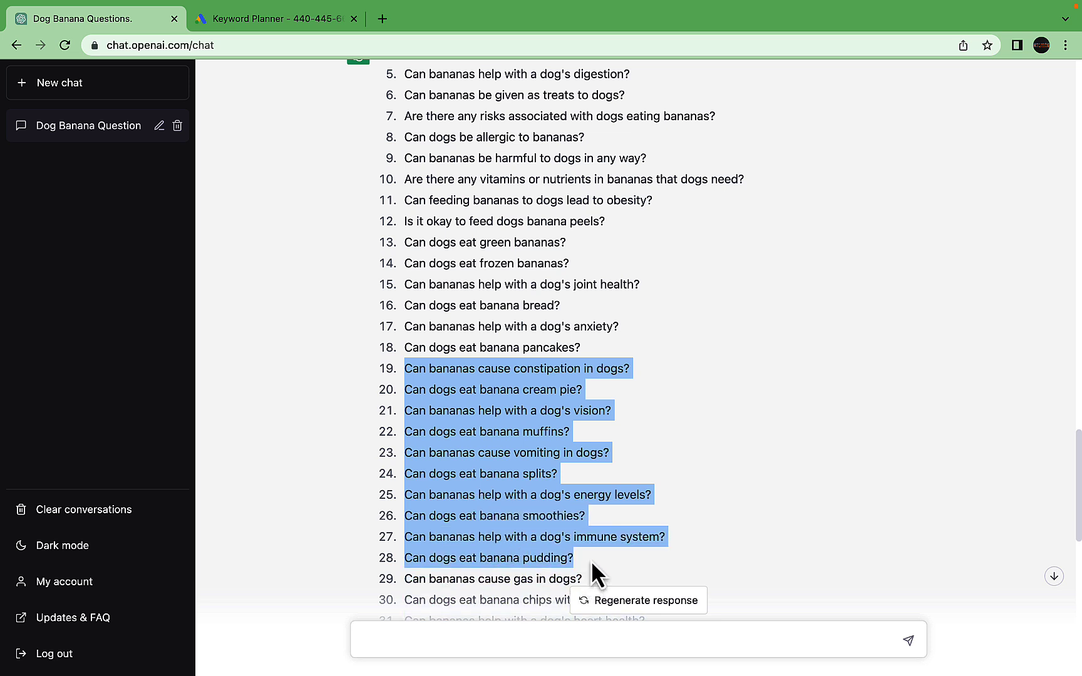
- Get Discover new keywords results for the ten pasted dog-banana questions
{"action": "left_click", "coordinate": [281, 18]}
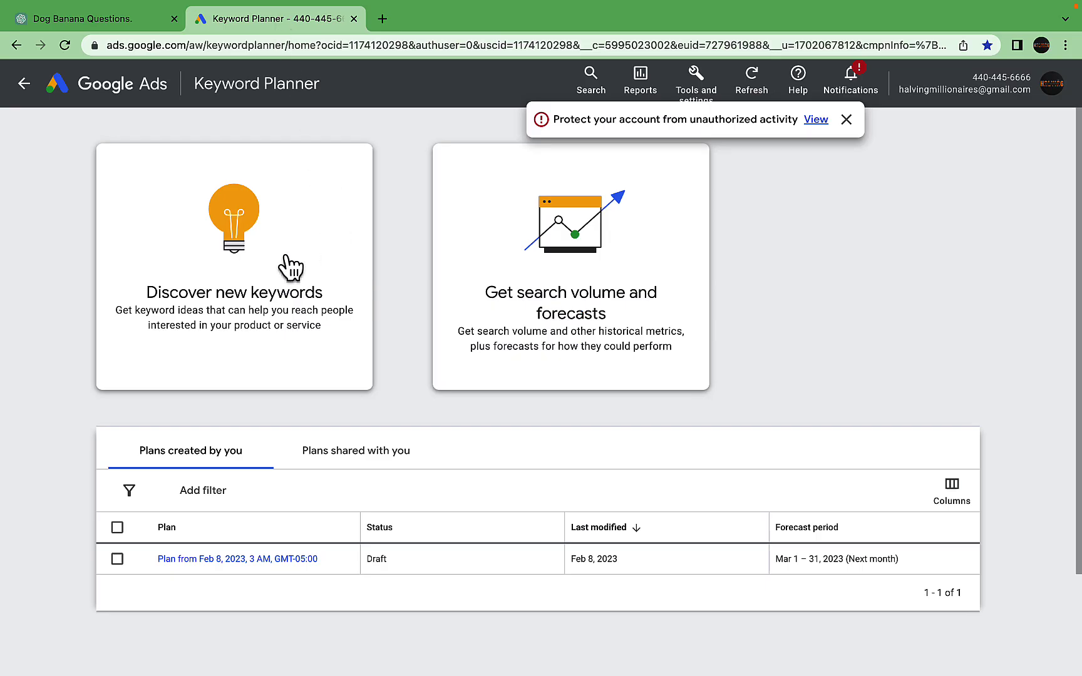
{"action": "left_click", "coordinate": [236, 253]}
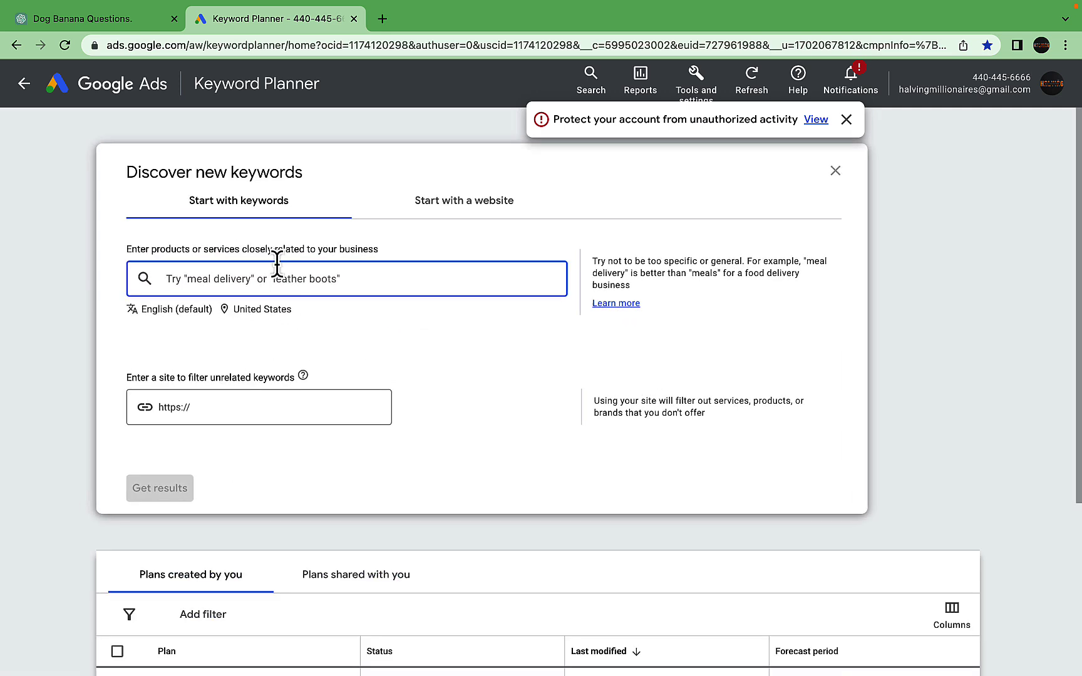
{"action": "key", "text": "ctrl+v"}
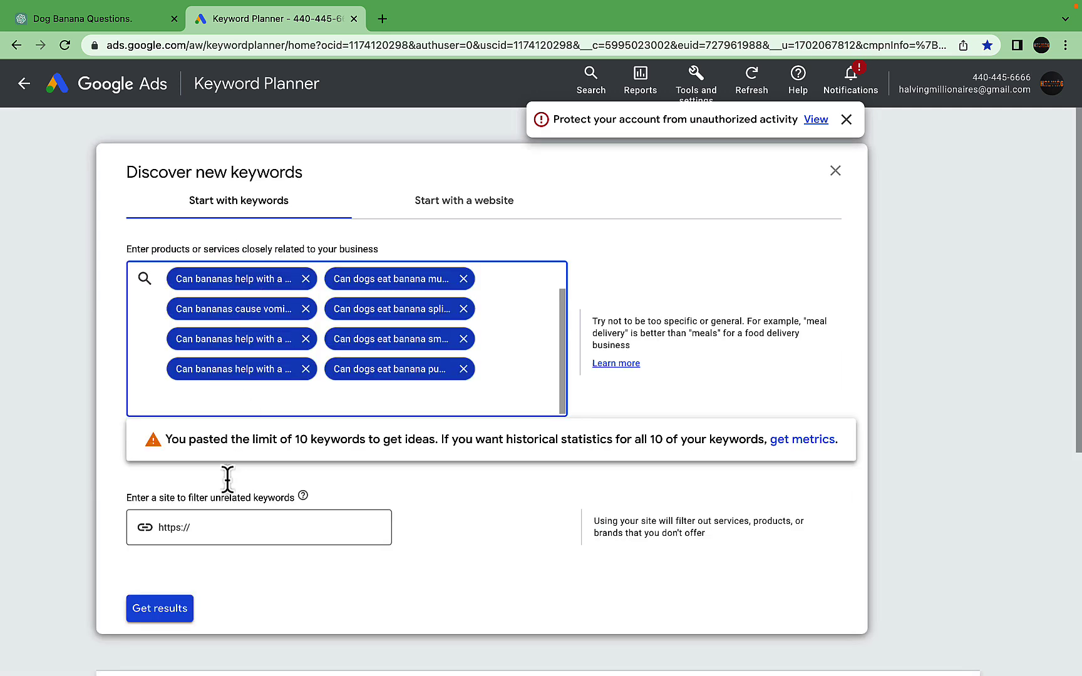
{"action": "left_click", "coordinate": [158, 610]}
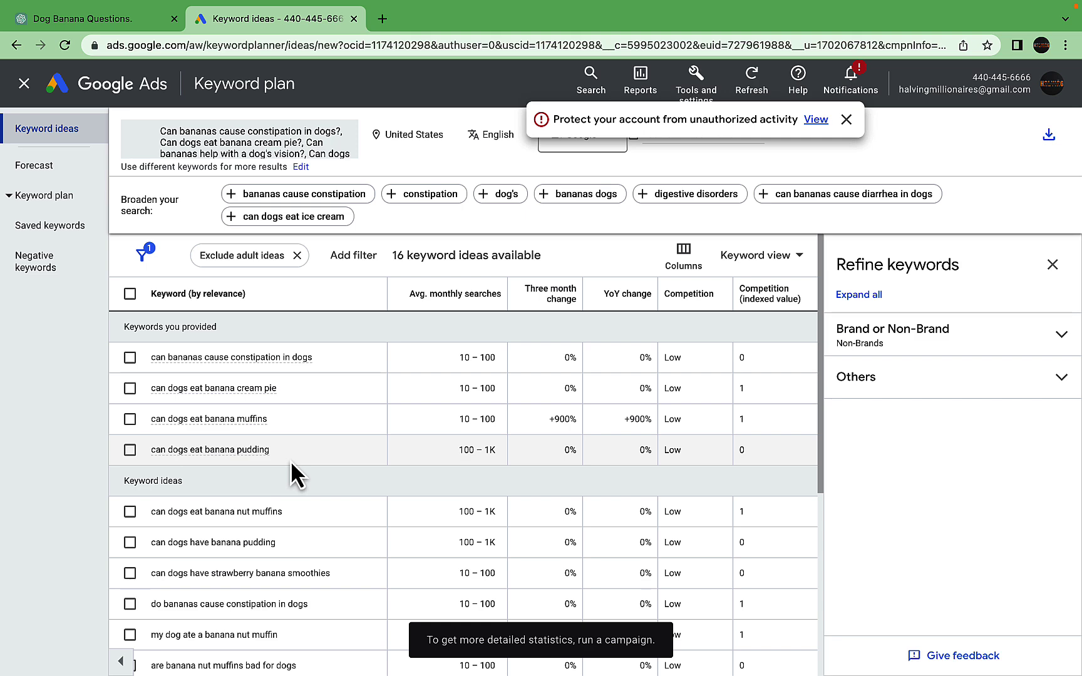
- Review the 16 ideas, selecting 'can bananas cause vomiting in dogs' and 'can dogs eat banana smoothies'
{"action": "scroll", "coordinate": [322, 423], "scroll_direction": "down", "scroll_amount": 5}
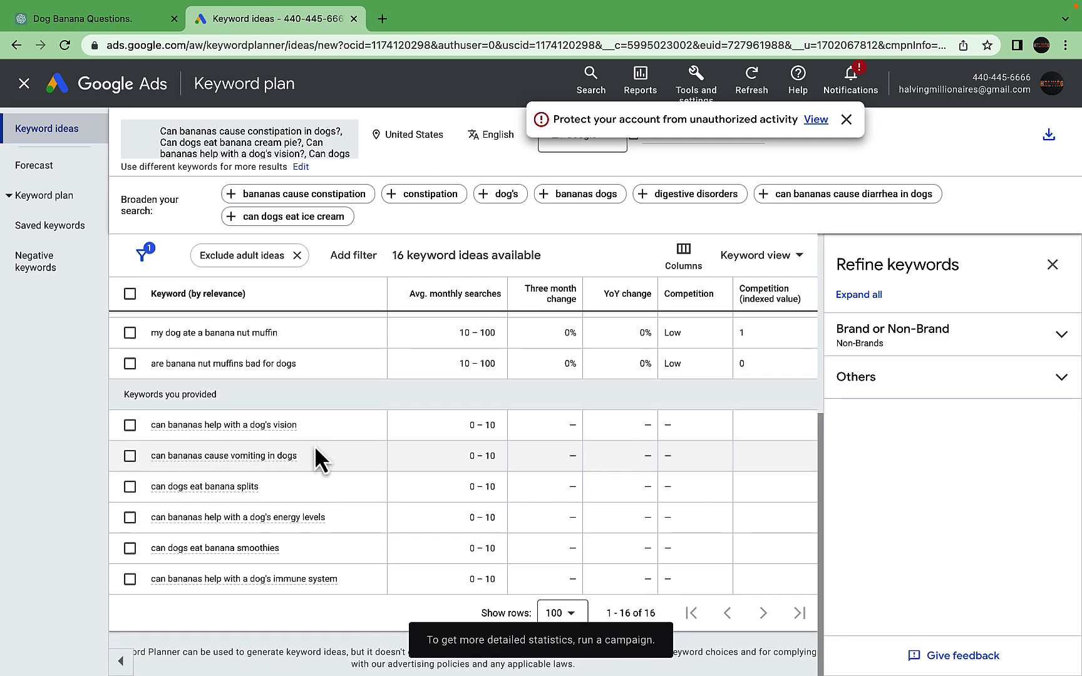
{"action": "scroll", "coordinate": [320, 448], "scroll_direction": "up", "scroll_amount": 5}
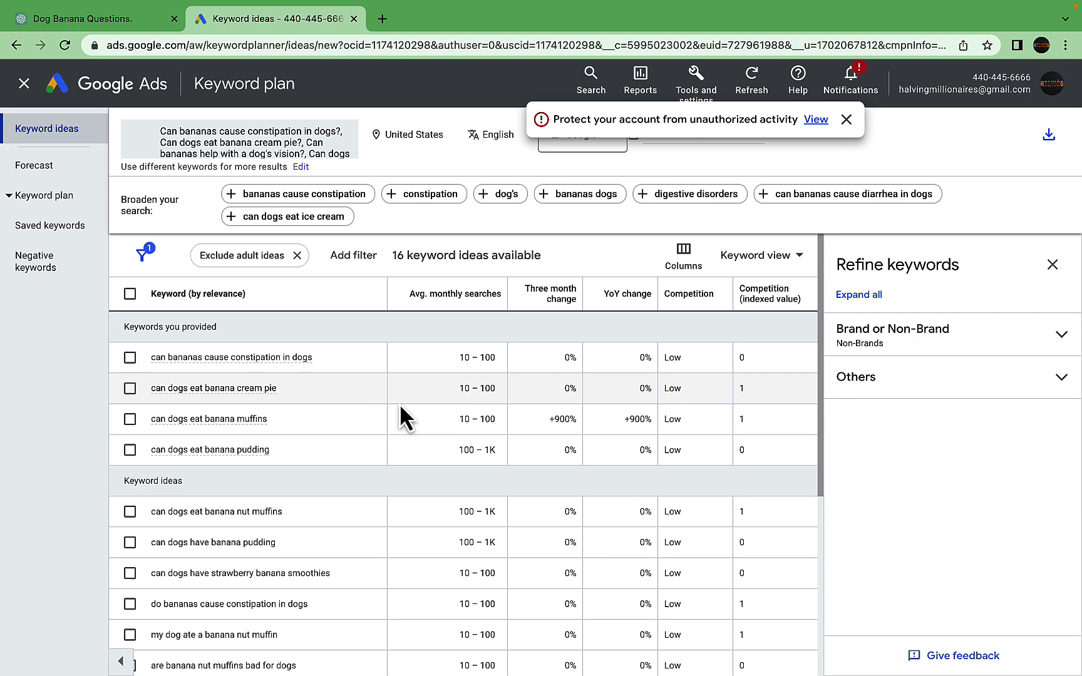
{"action": "scroll", "coordinate": [691, 417], "scroll_direction": "down", "scroll_amount": 1}
{"action": "scroll", "coordinate": [691, 417], "scroll_direction": "down", "scroll_amount": 2}
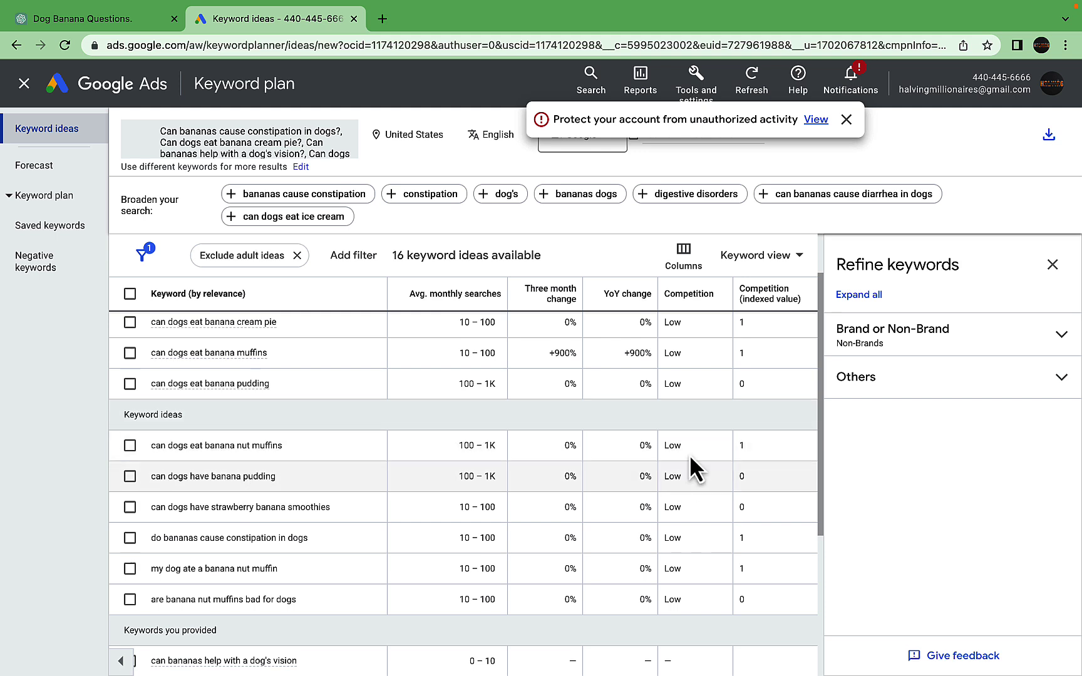
{"action": "scroll", "coordinate": [532, 485], "scroll_direction": "down", "scroll_amount": 3}
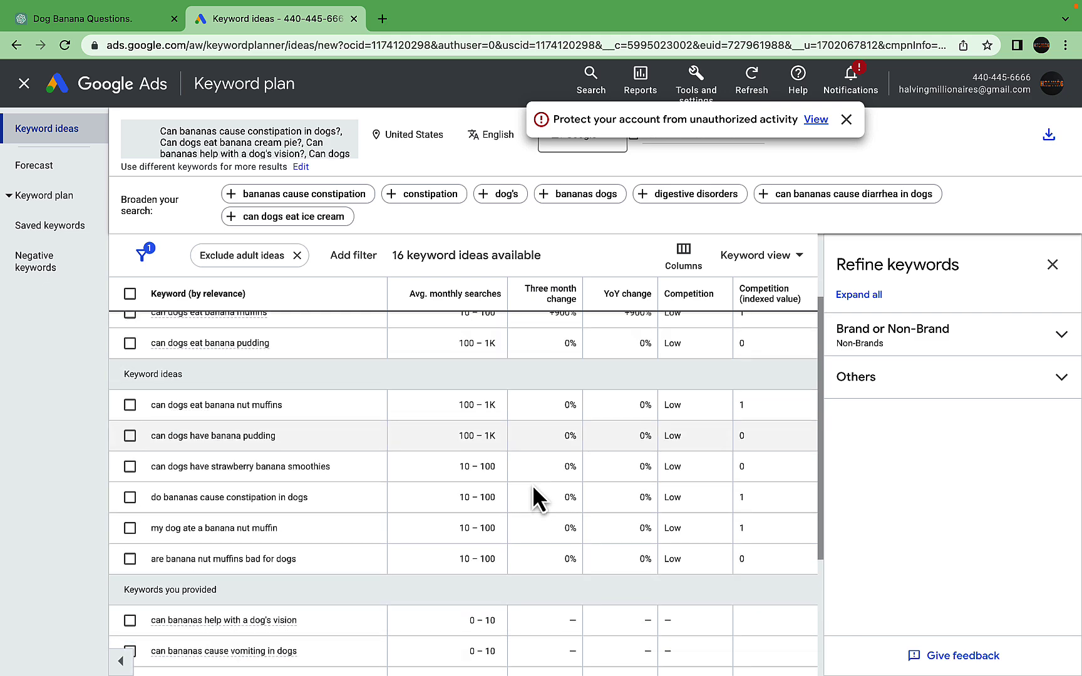
{"action": "scroll", "coordinate": [532, 484], "scroll_direction": "down", "scroll_amount": 1}
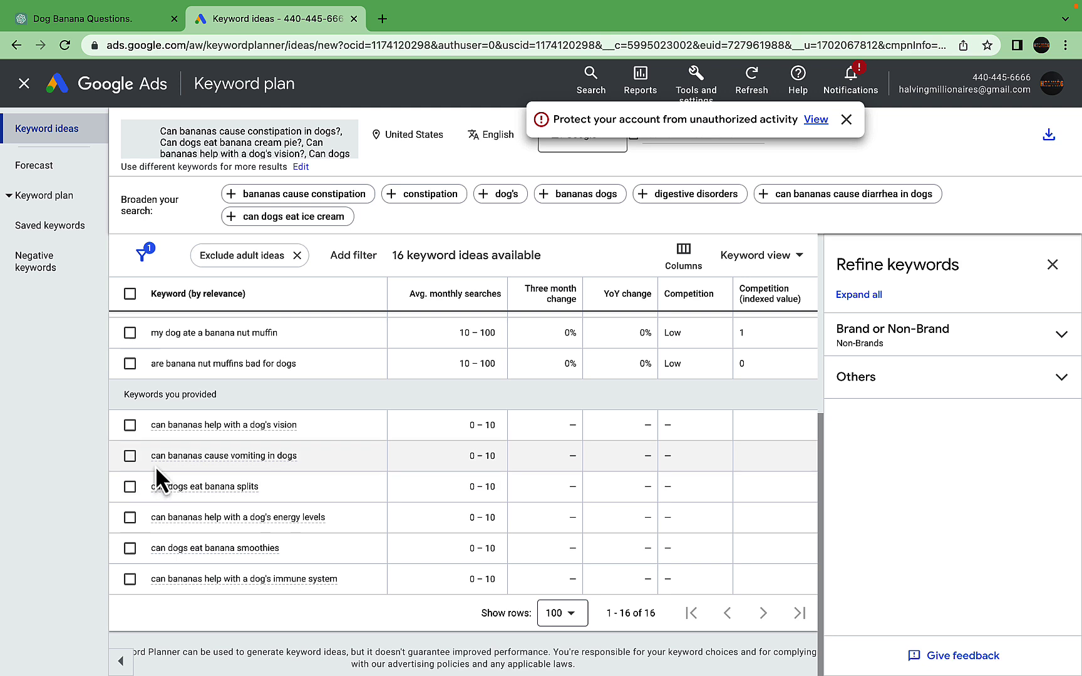
{"action": "left_click_drag", "start_coordinate": [151, 458], "coordinate": [277, 460]}
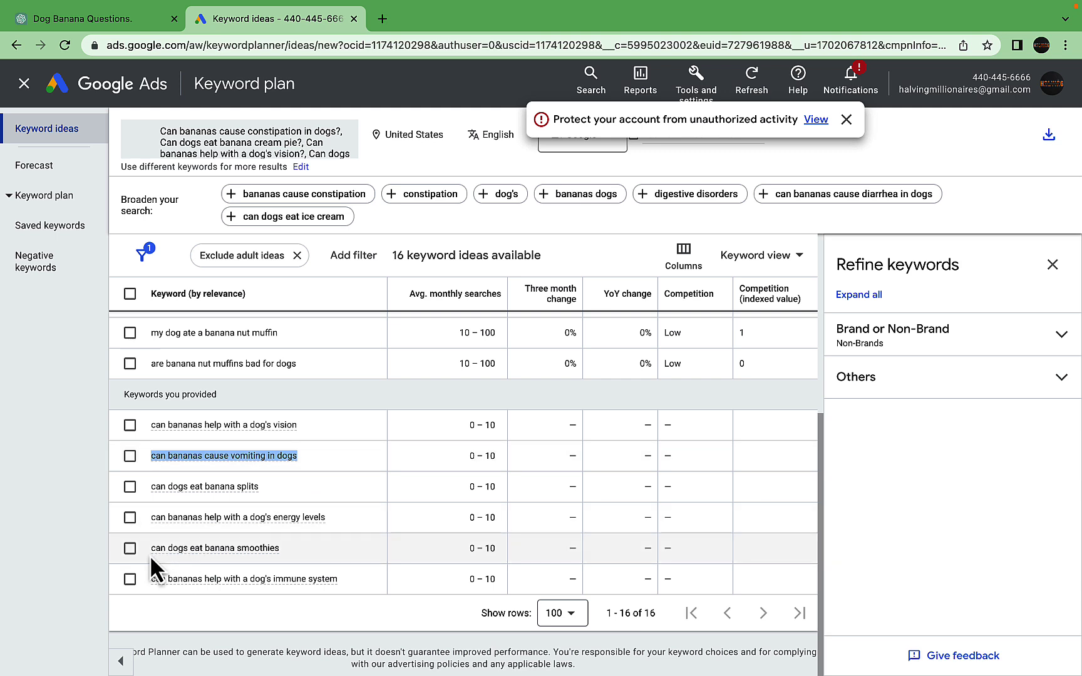
{"action": "left_click", "coordinate": [283, 550]}
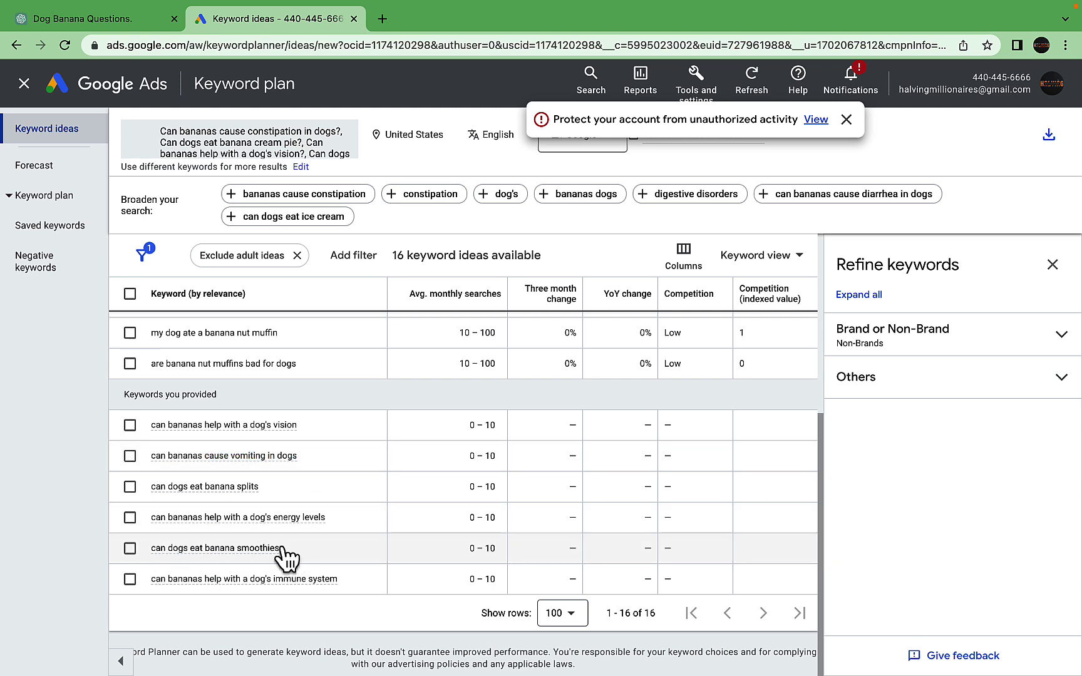
{"action": "left_click_drag", "start_coordinate": [283, 550], "coordinate": [139, 550]}
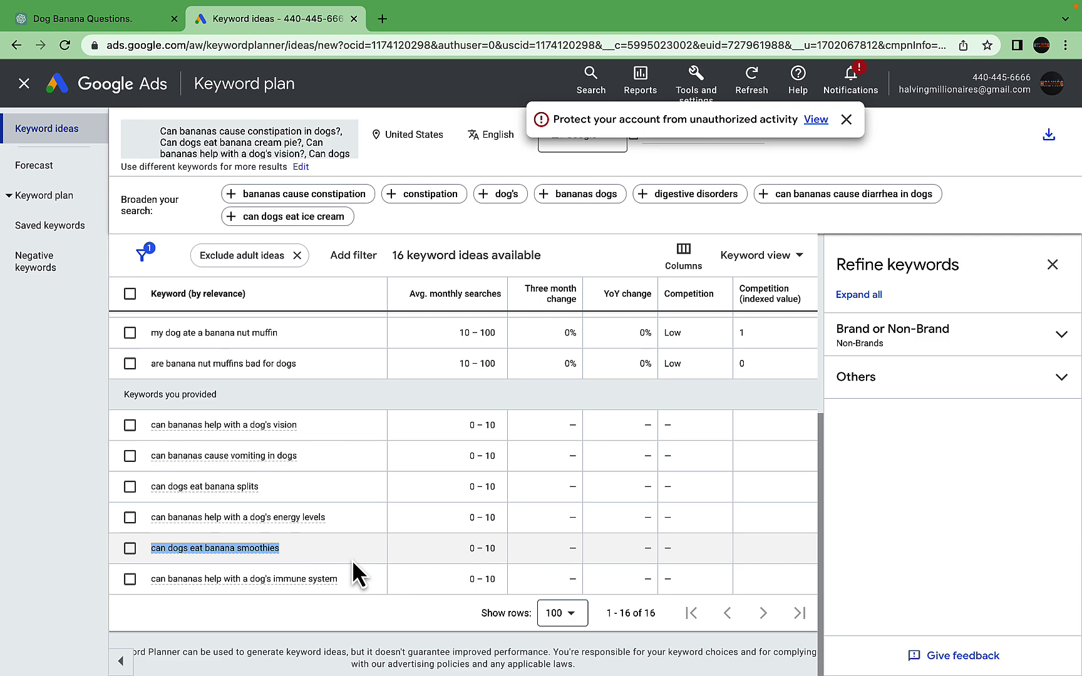
- Scroll through the results comparing monthly searches, from 0–10 questions to banana muffins' +900%
{"action": "scroll", "coordinate": [352, 560], "scroll_direction": "up", "scroll_amount": 5}
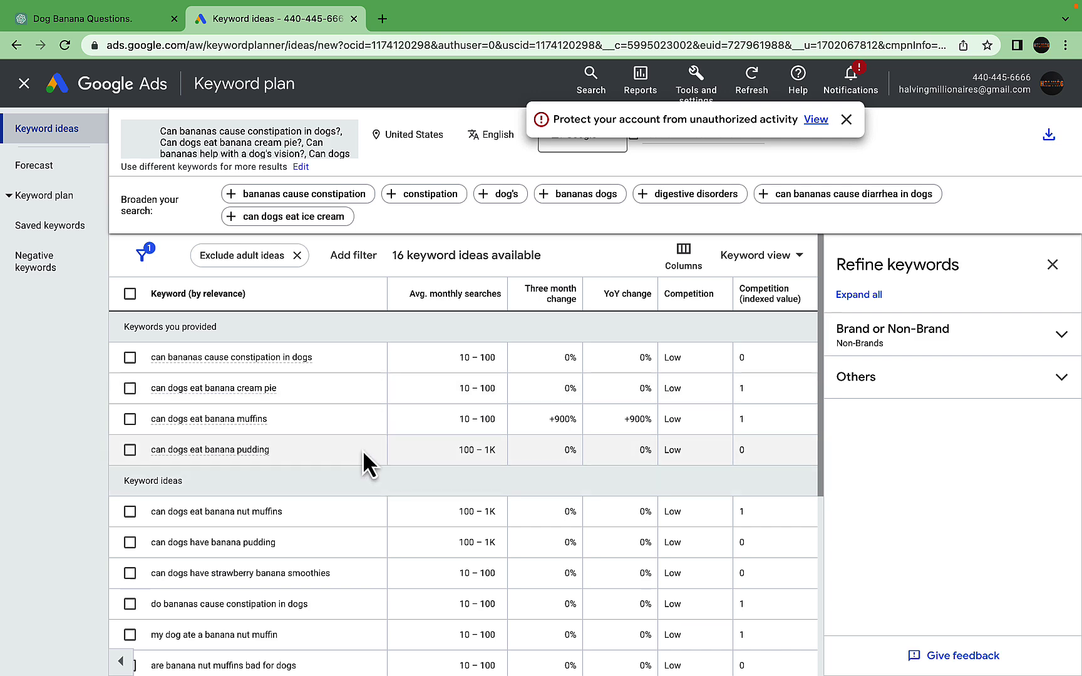
{"action": "scroll", "coordinate": [363, 451], "scroll_direction": "down", "scroll_amount": 3}
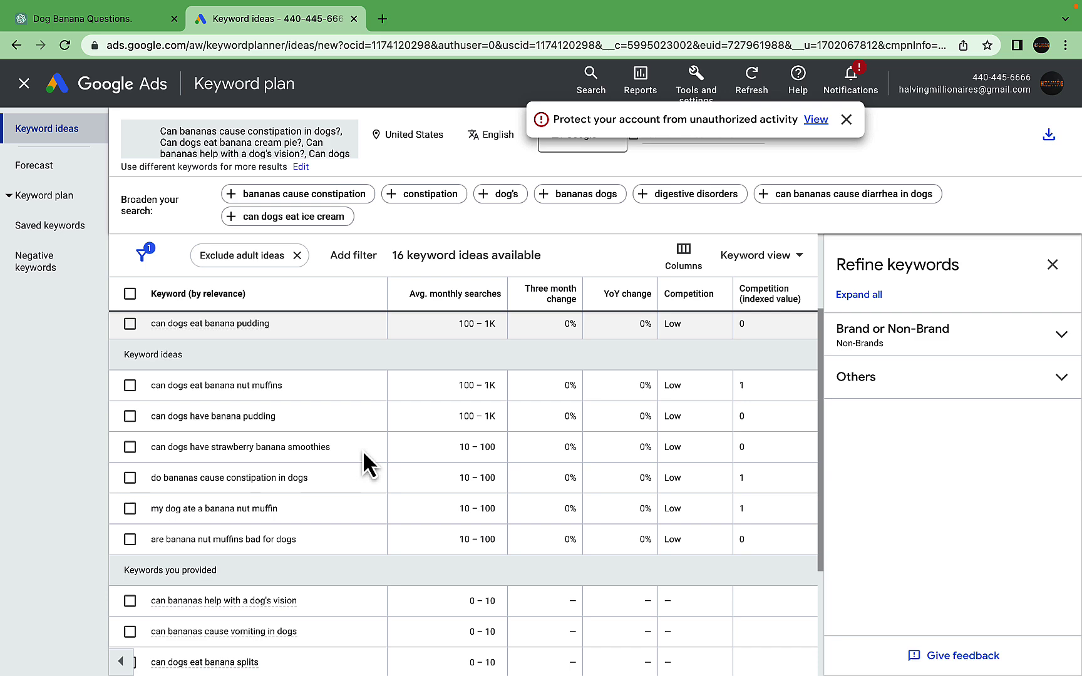
{"action": "scroll", "coordinate": [329, 363], "scroll_direction": "up", "scroll_amount": 5}
{"action": "scroll", "coordinate": [329, 358], "scroll_direction": "down", "scroll_amount": 2}
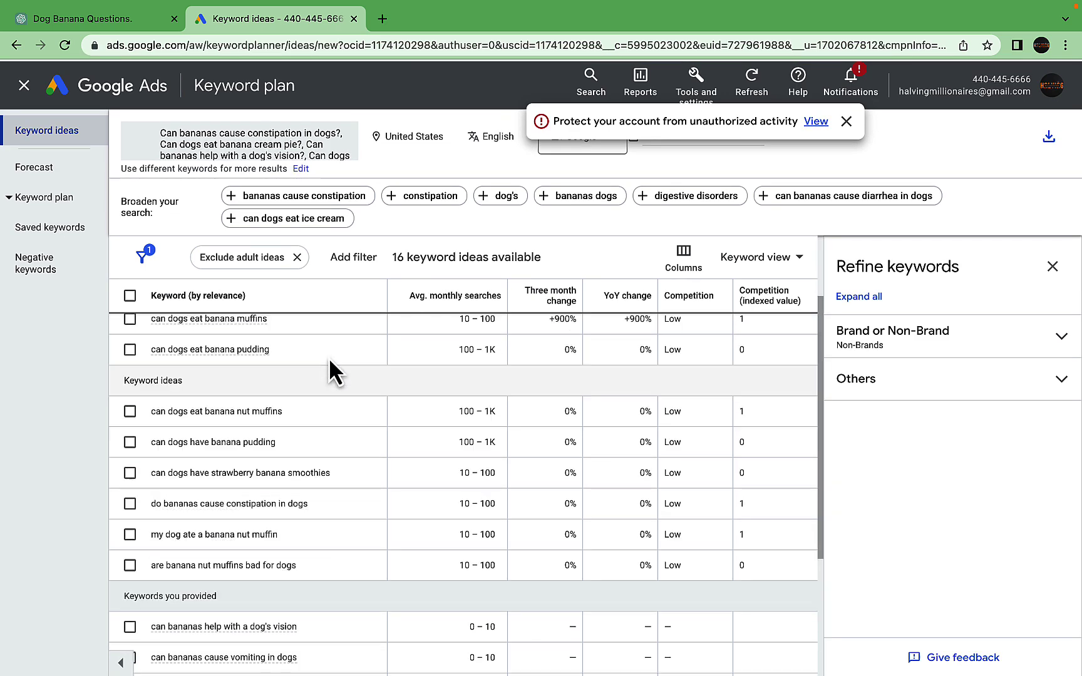
{"action": "scroll", "coordinate": [329, 360], "scroll_direction": "down", "scroll_amount": 1}
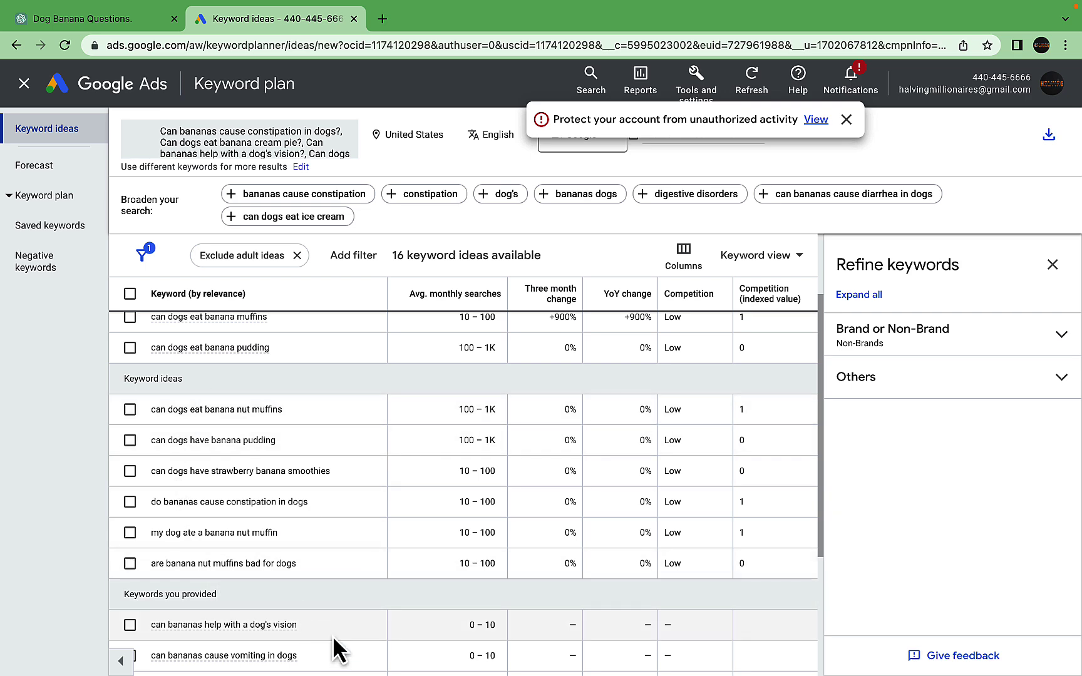
{"action": "scroll", "coordinate": [356, 502], "scroll_direction": "down", "scroll_amount": 4}
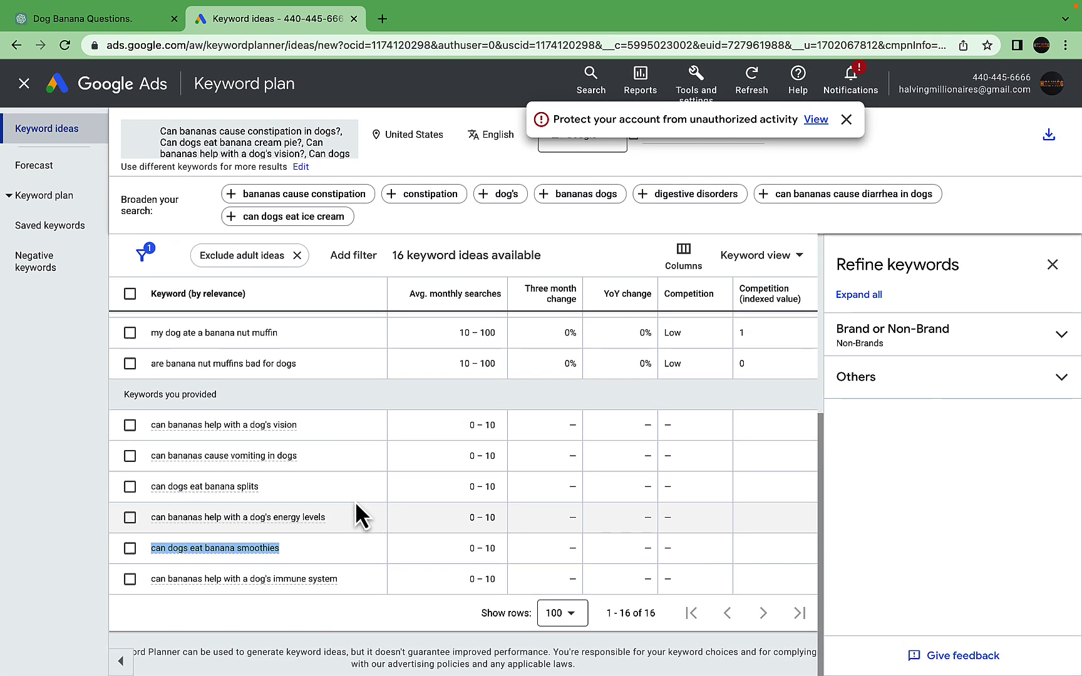
{"action": "scroll", "coordinate": [355, 502], "scroll_direction": "up", "scroll_amount": 5}
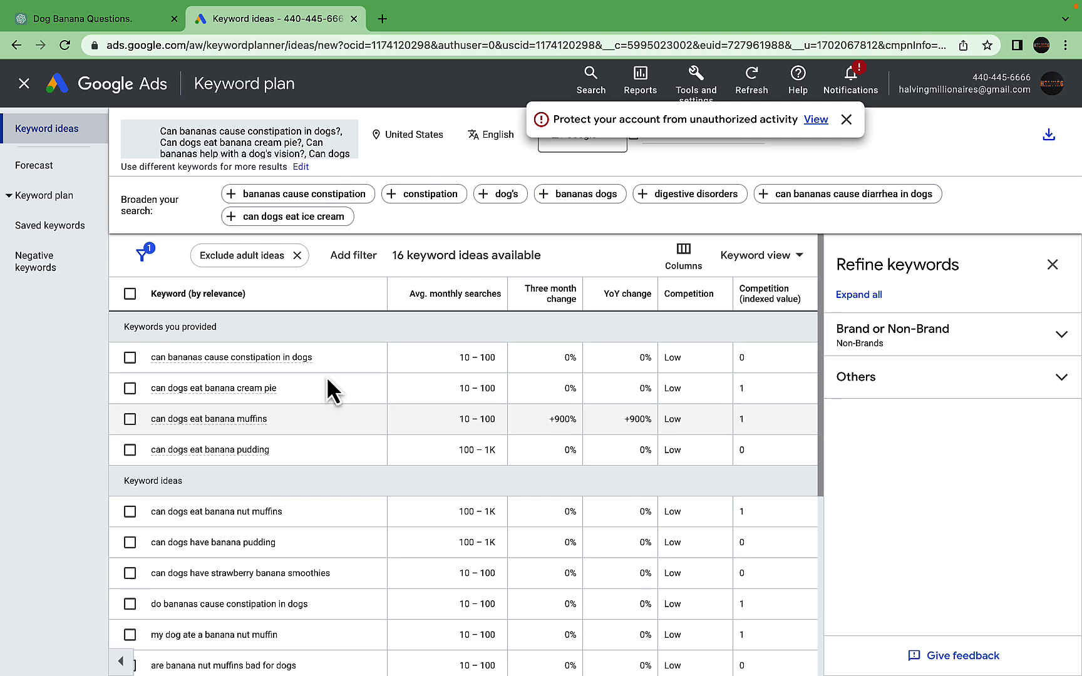
- In ChatGPT, send a prompt asking for 10 article ideas highly relevant to crypto mining
{"action": "key", "text": "ctrl+shift+Tab"}
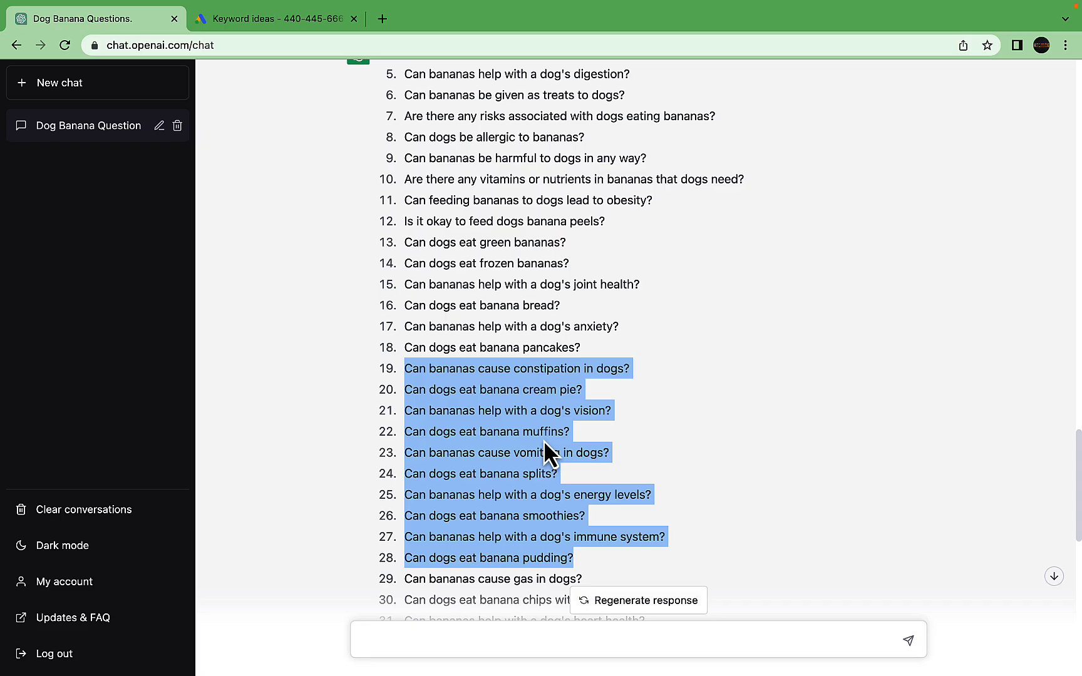
{"action": "scroll", "coordinate": [543, 440], "scroll_direction": "down", "scroll_amount": 10}
{"action": "left_click", "coordinate": [436, 630]}
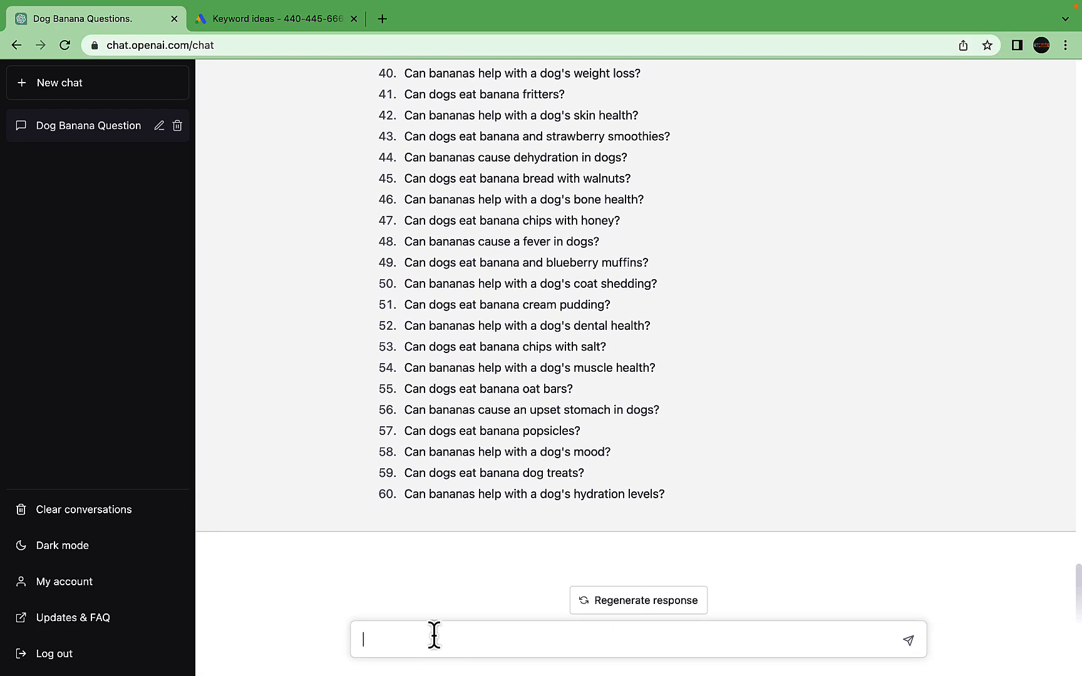
{"action": "type", "text": "generate 10 article ideas that are highly semantically relevant to crypto mining"}
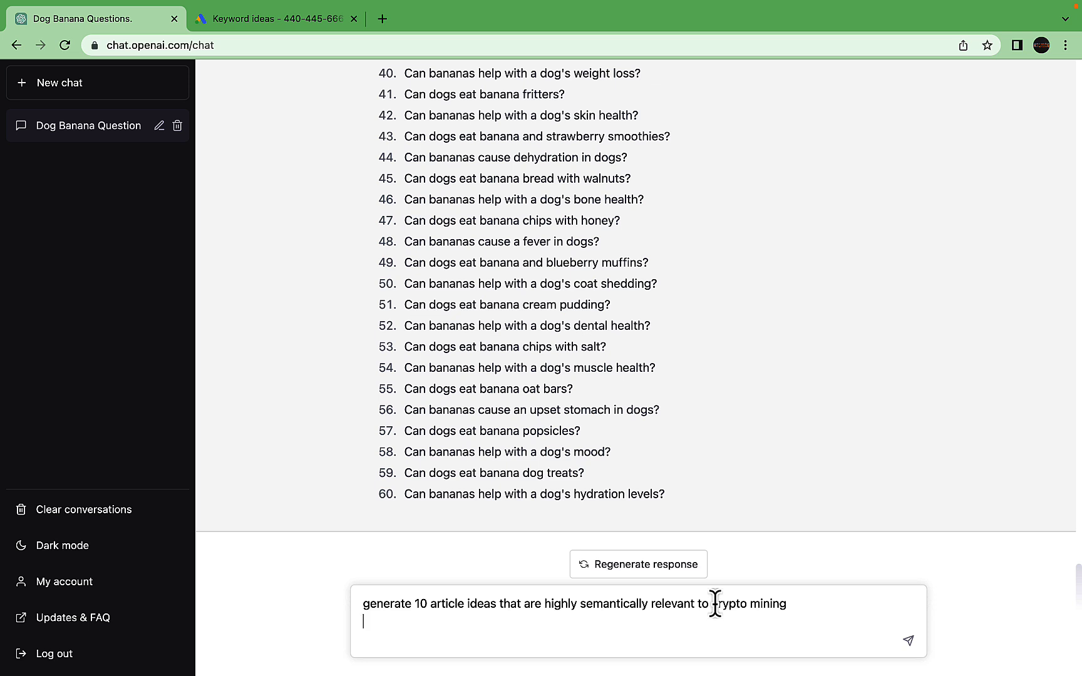
{"action": "left_click_drag", "start_coordinate": [712, 605], "coordinate": [815, 610]}
{"action": "left_click", "coordinate": [811, 611]}
{"action": "key", "text": "Return"}
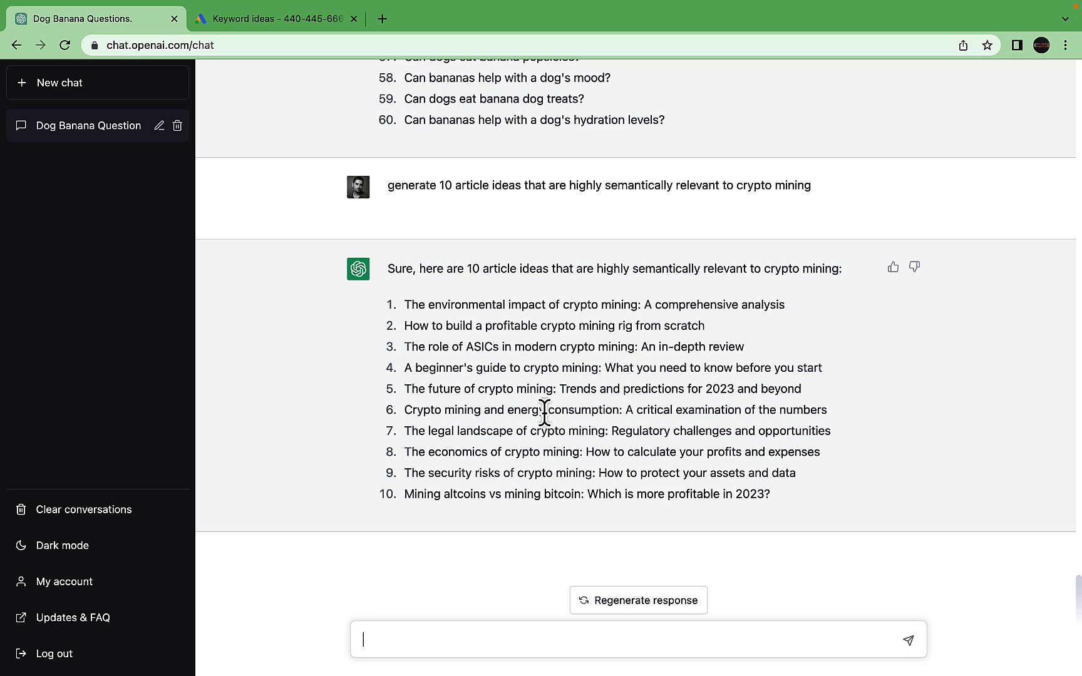
- Send 'extract long-tale keywords from the above' and copy the ten returned keywords
{"action": "type", "text": "extract long-tale keywords from the above"}
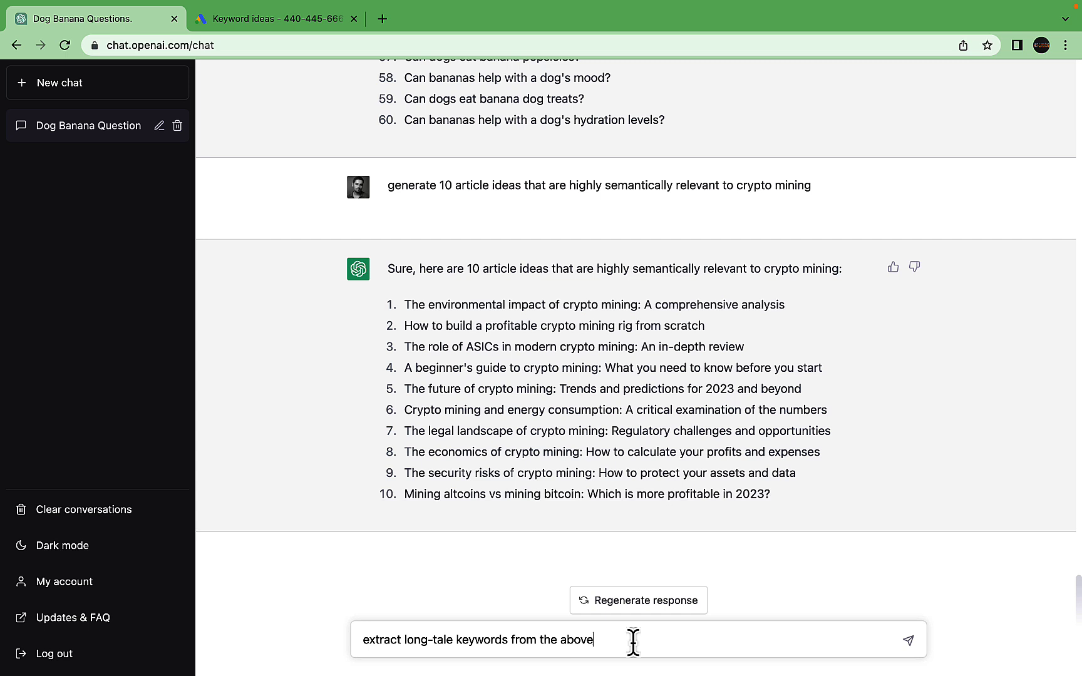
{"action": "key", "text": "Return"}
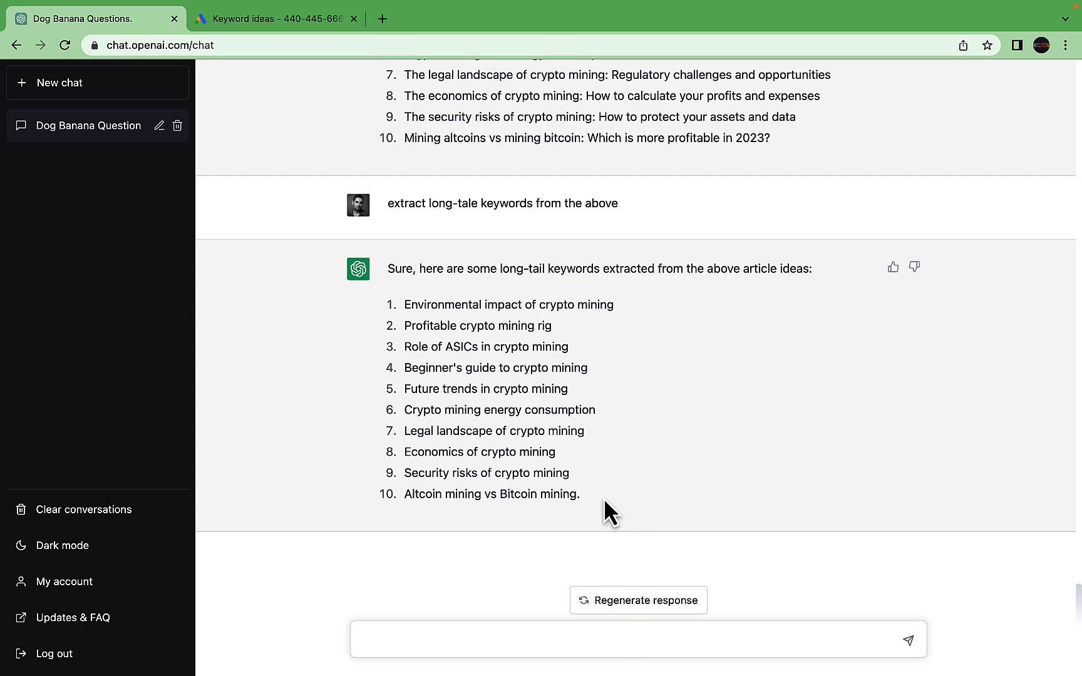
{"action": "left_click_drag", "start_coordinate": [604, 498], "coordinate": [394, 305]}
{"action": "key", "text": "super+c"}
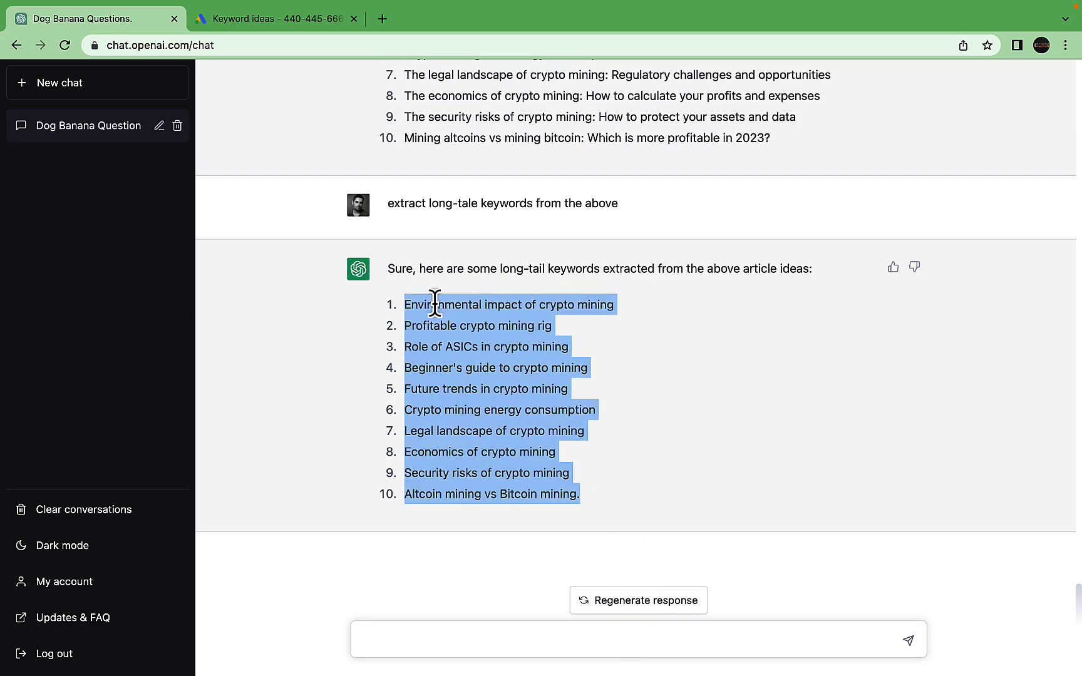
{"action": "left_click", "coordinate": [682, 389]}
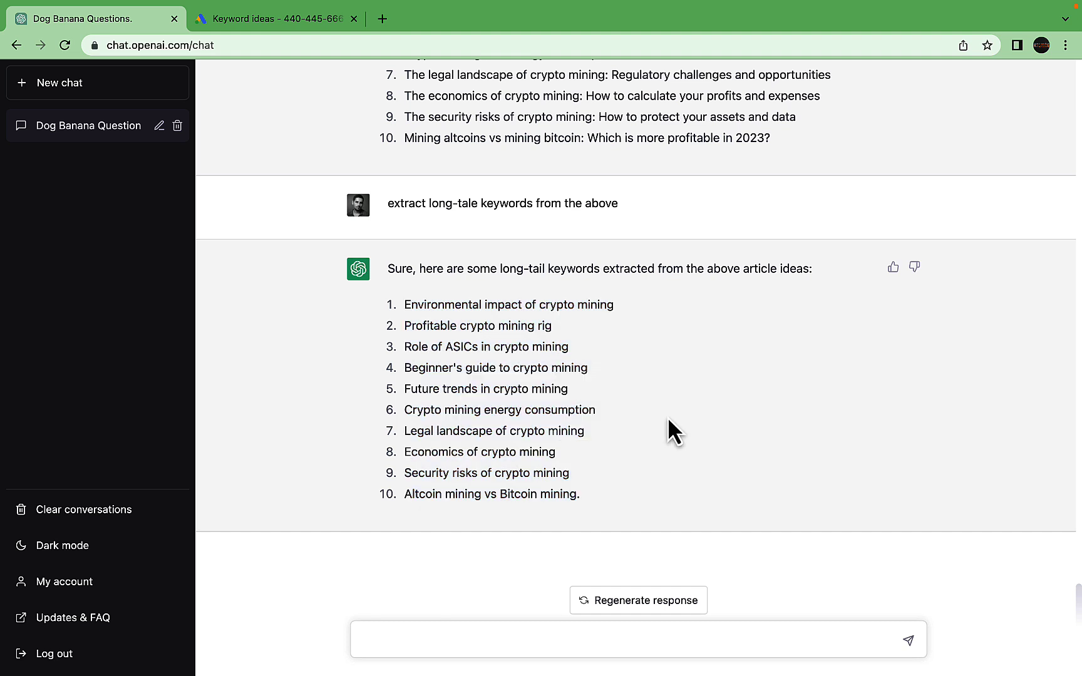
- Get Keyword Planner ideas for the ten pasted crypto-mining keywords
{"action": "left_click", "coordinate": [276, 19]}
{"action": "left_click", "coordinate": [268, 175]}
{"action": "key", "text": "super+v"}
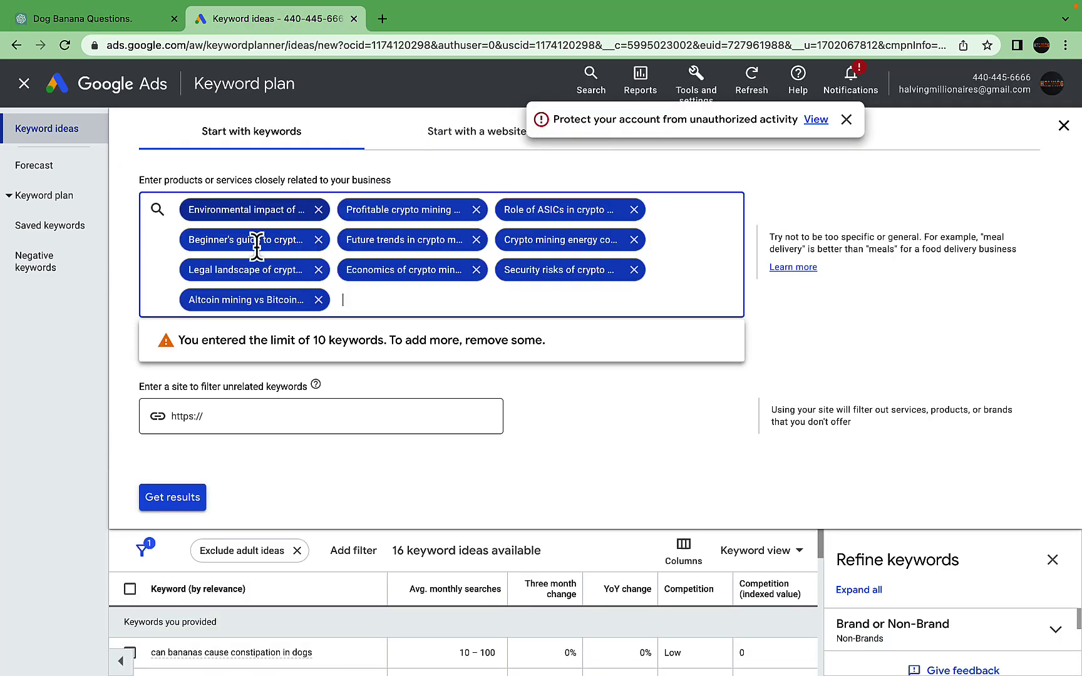
{"action": "left_click", "coordinate": [172, 497]}
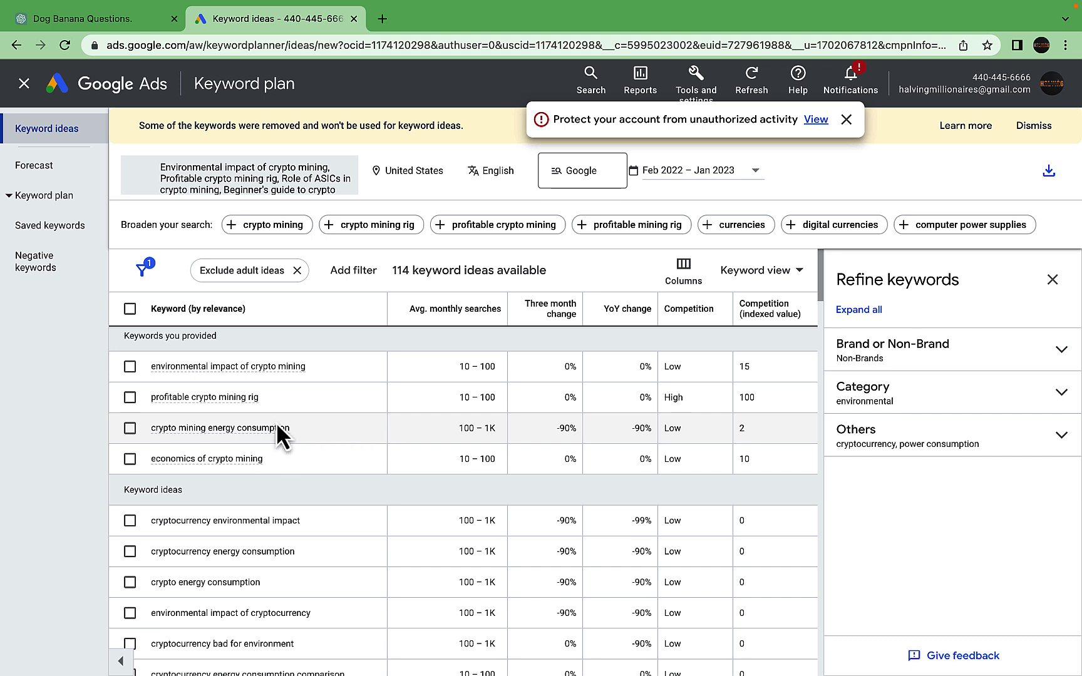
{"action": "mouse_move", "coordinate": [181, 430]}
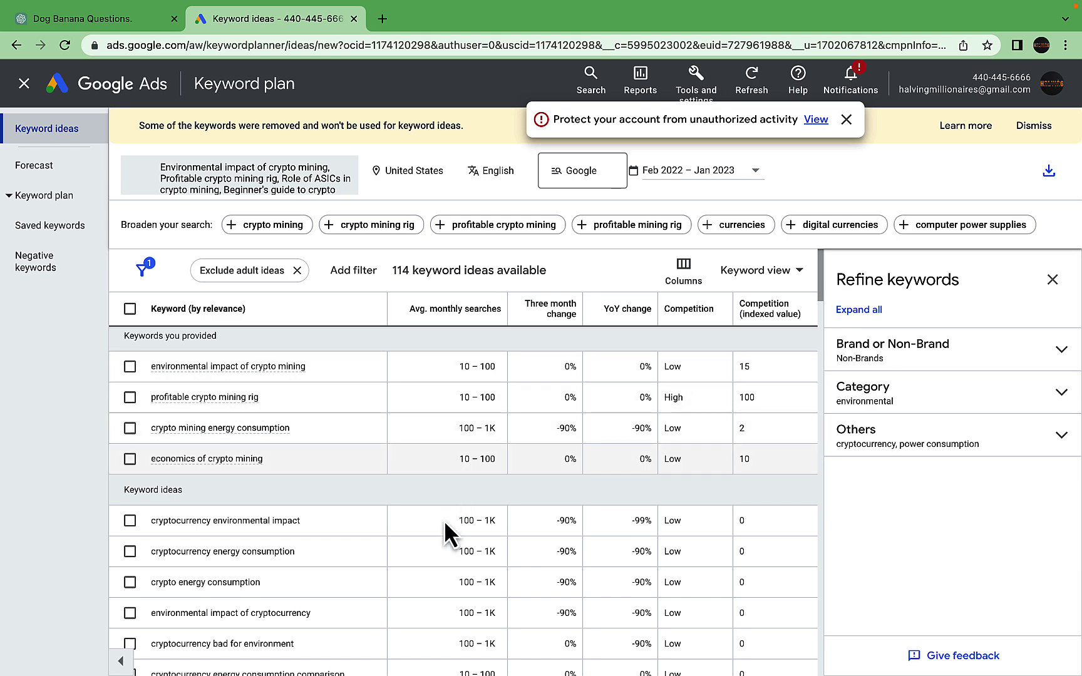
- Review the 114 ideas, then draft a ChatGPT prompt for 50 moms-at-home money keywords
{"action": "scroll", "coordinate": [443, 567], "scroll_direction": "down", "scroll_amount": 2}
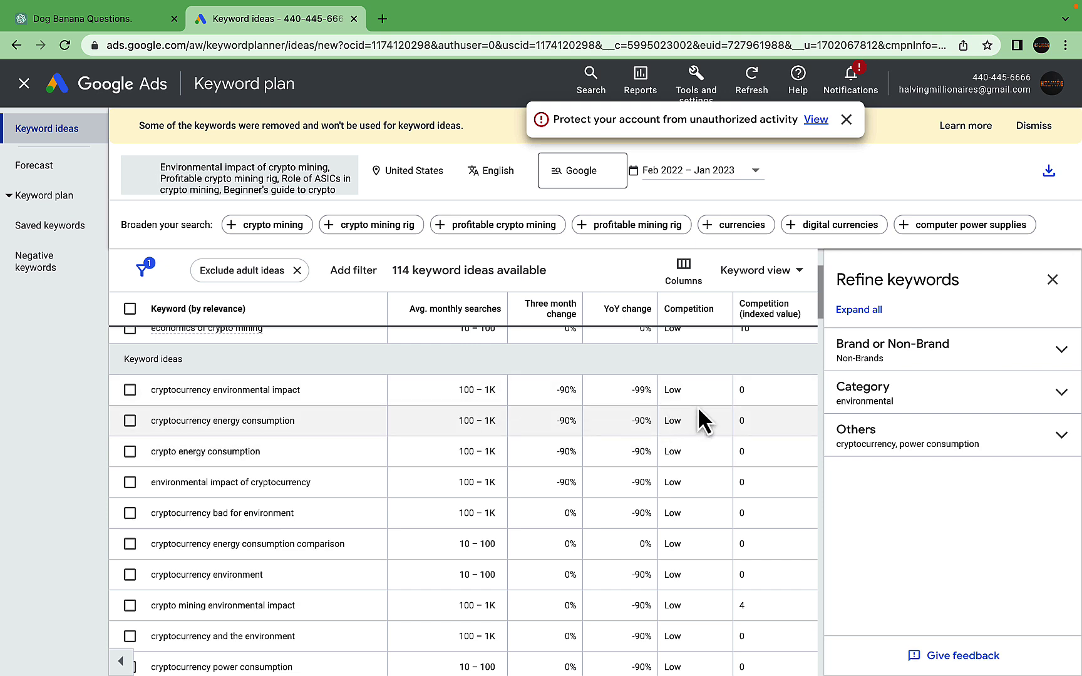
{"action": "scroll", "coordinate": [367, 508], "scroll_direction": "down", "scroll_amount": 15}
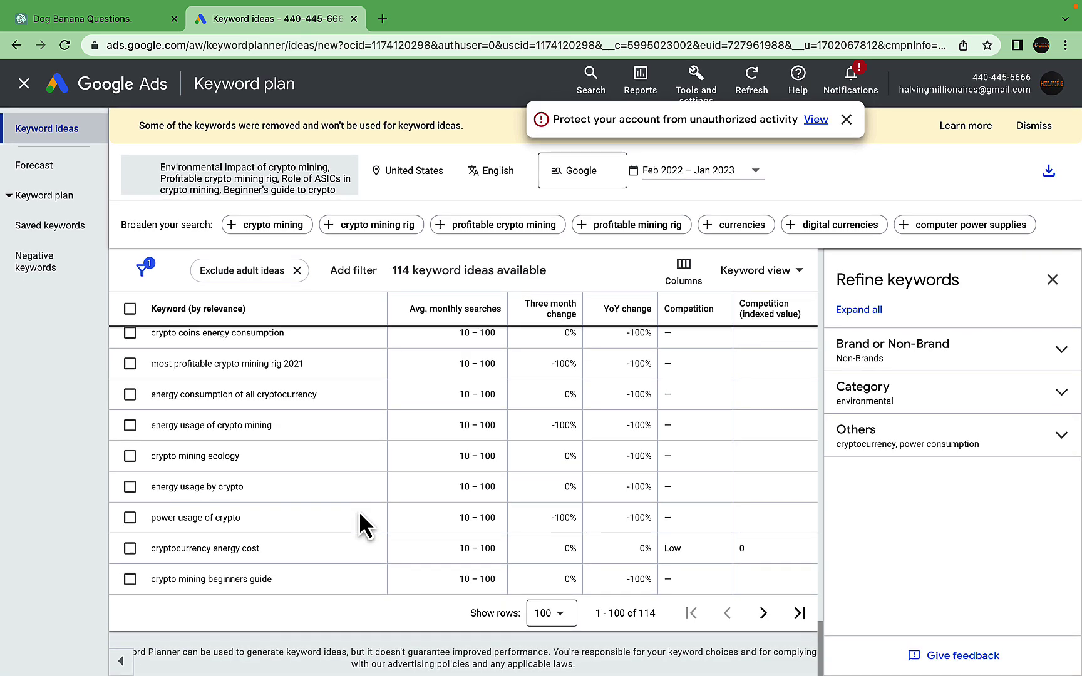
{"action": "scroll", "coordinate": [359, 515], "scroll_direction": "up", "scroll_amount": 10}
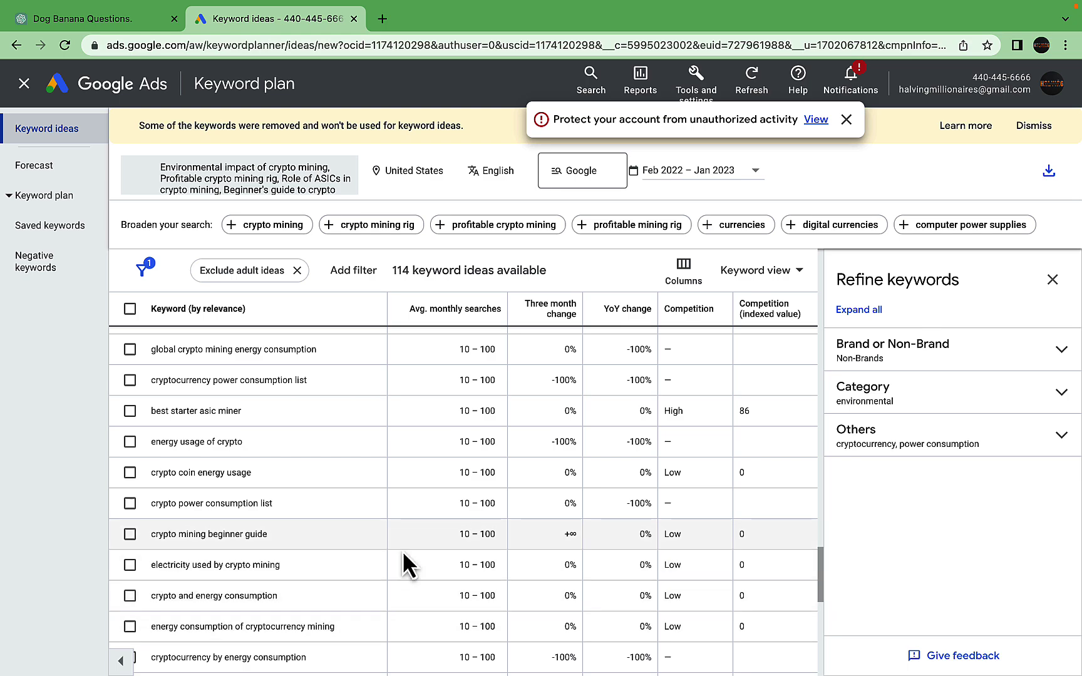
{"action": "scroll", "coordinate": [402, 550], "scroll_direction": "up", "scroll_amount": 15}
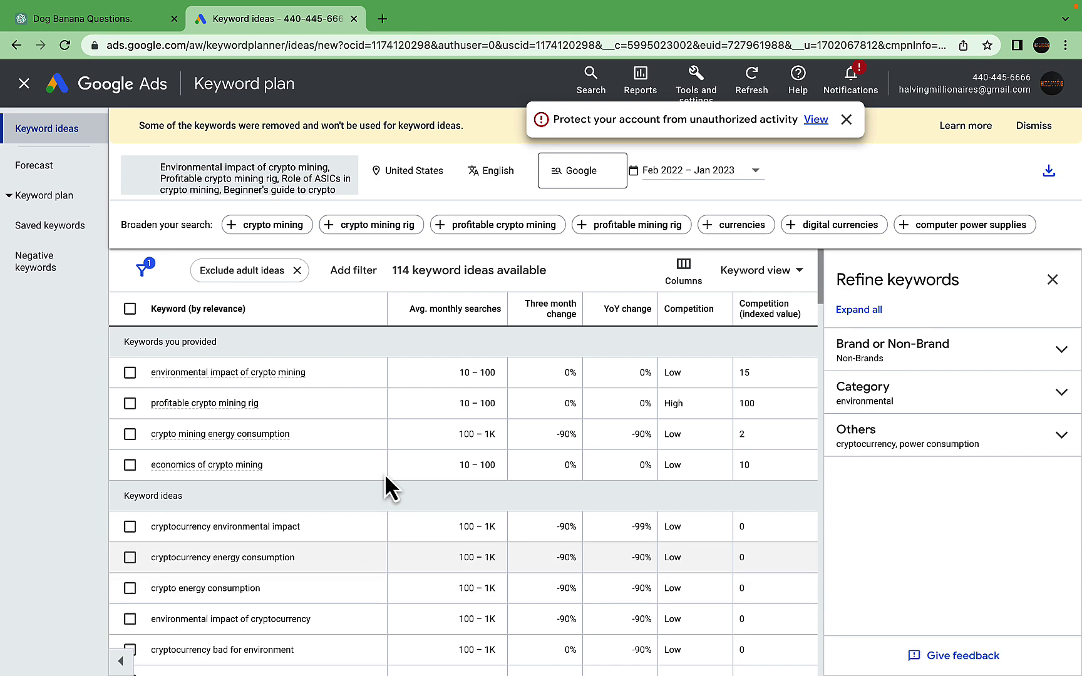
{"action": "key", "text": "ctrl+shift+Tab"}
{"action": "type", "text": "generate a list of 50 long-tail keywords about earning money for moms at home"}
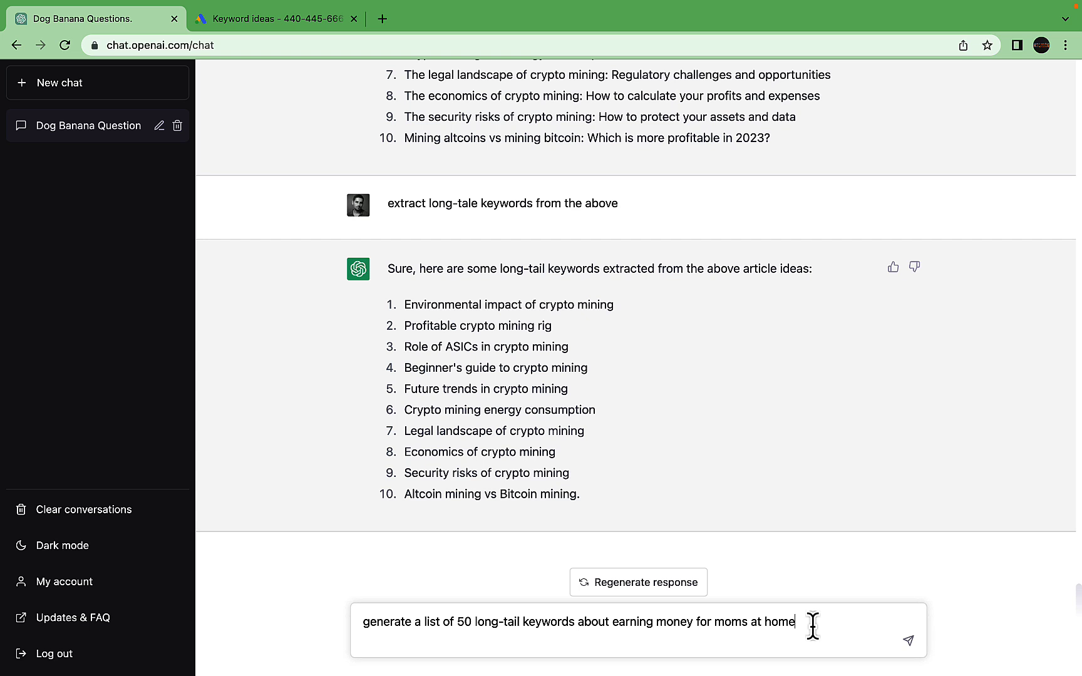
- Send the moms-at-home prompt and select the first ten of the 50 returned keywords
{"action": "key", "text": "Return"}
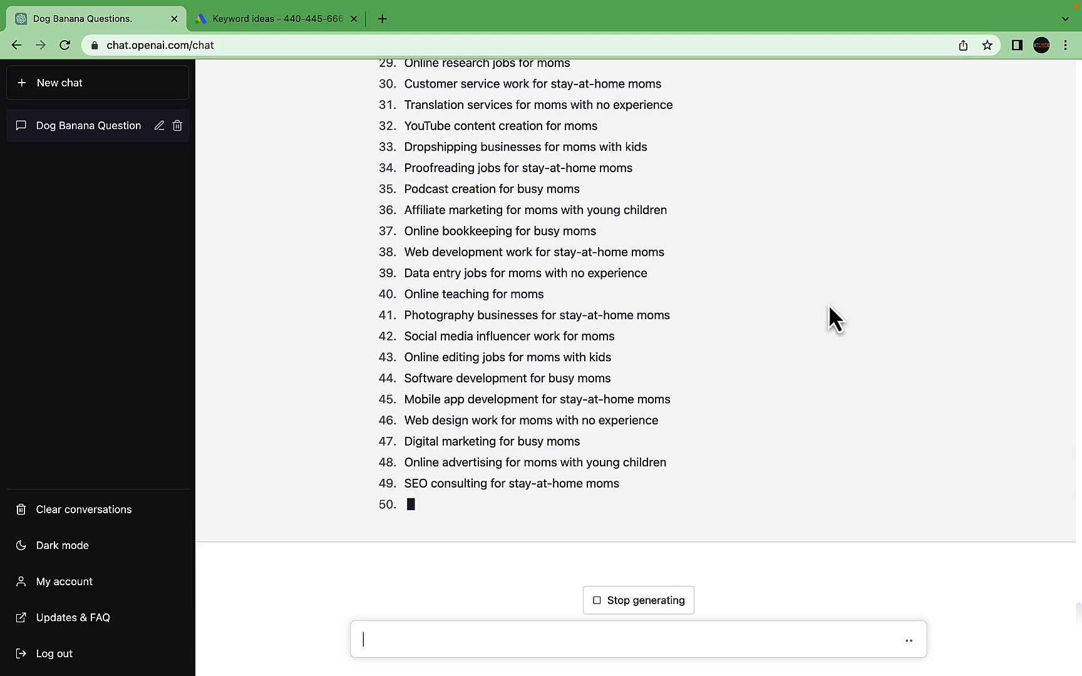
{"action": "scroll", "coordinate": [829, 304], "scroll_direction": "up", "scroll_amount": 10}
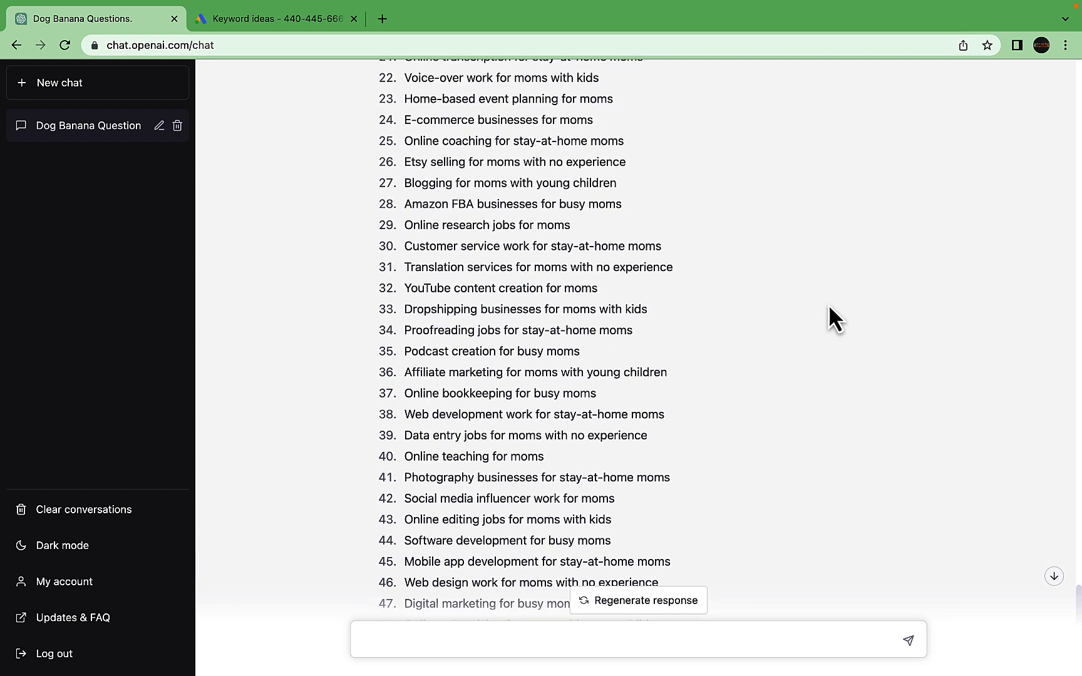
{"action": "scroll", "coordinate": [830, 307], "scroll_direction": "up", "scroll_amount": 5}
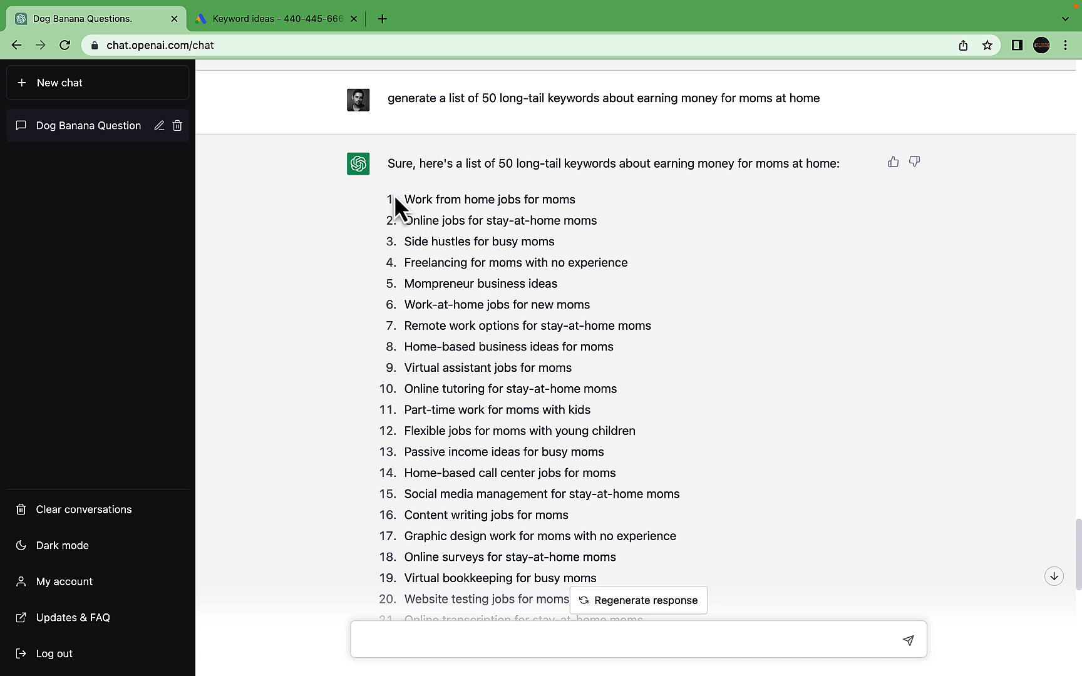
{"action": "left_click_drag", "start_coordinate": [395, 198], "coordinate": [617, 389]}
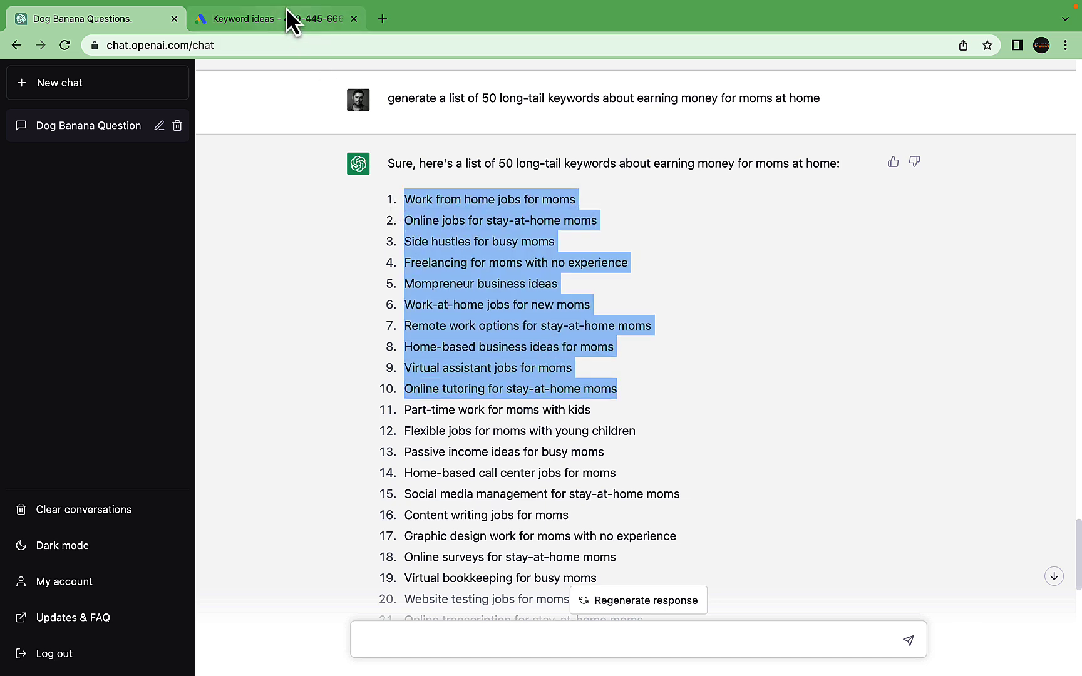
{"action": "left_click", "coordinate": [288, 19]}
{"action": "left_click", "coordinate": [220, 213]}
{"action": "key", "text": "super+v"}
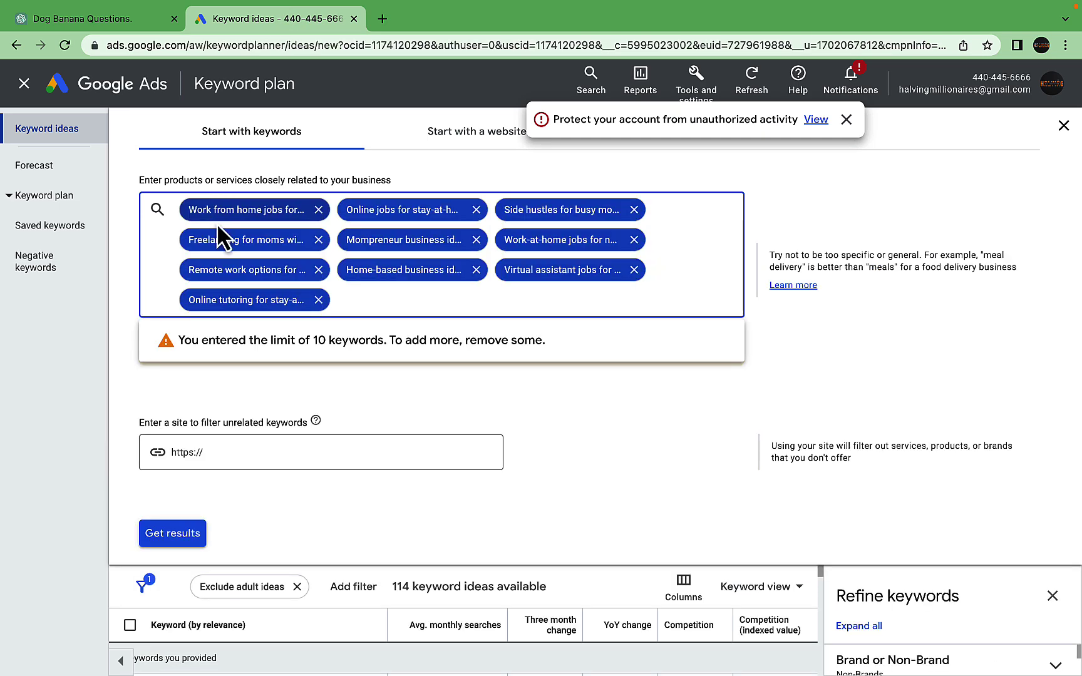
{"action": "left_click", "coordinate": [181, 534]}
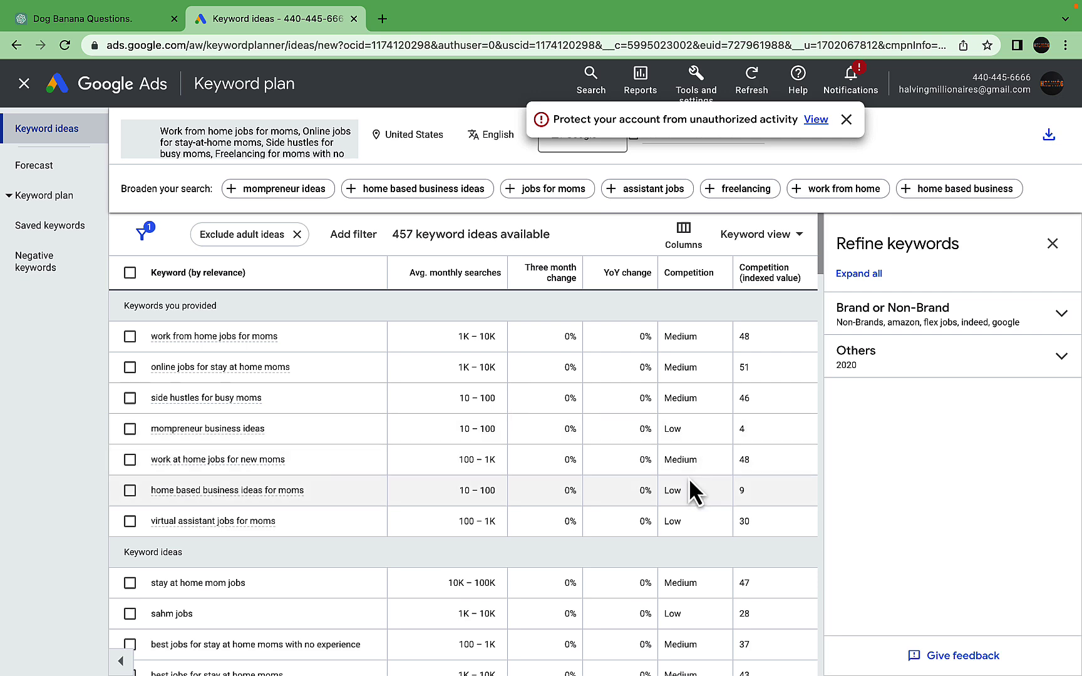
{"action": "scroll", "coordinate": [707, 410], "scroll_direction": "down", "scroll_amount": 5}
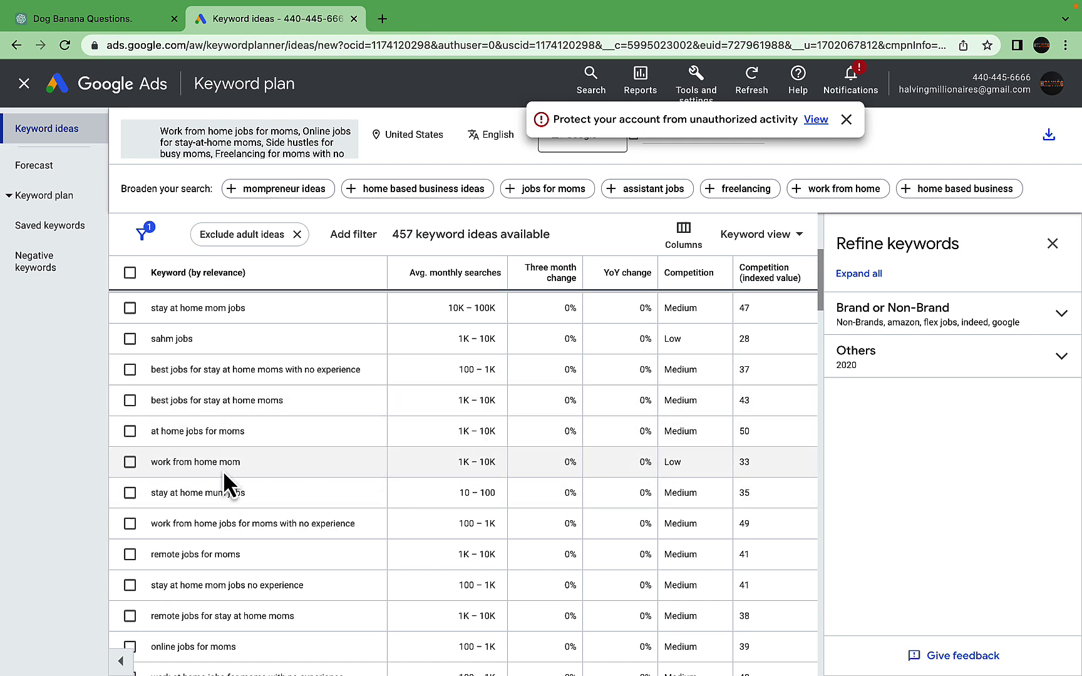
{"action": "scroll", "coordinate": [668, 501], "scroll_direction": "down", "scroll_amount": 3}
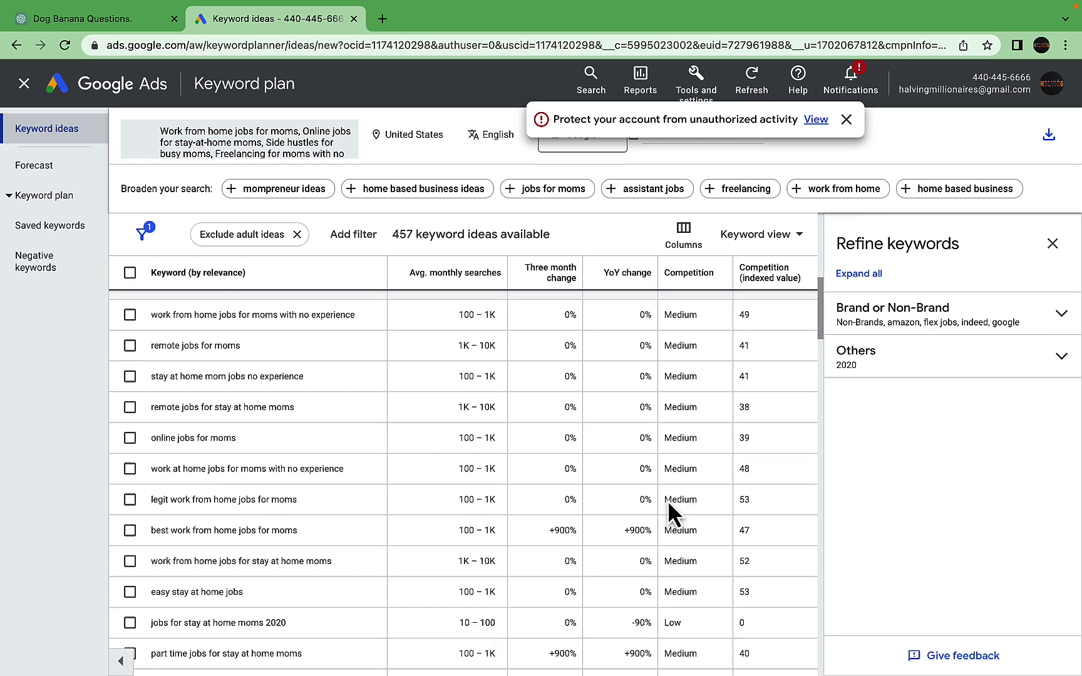
{"action": "scroll", "coordinate": [668, 500], "scroll_direction": "down", "scroll_amount": 2}
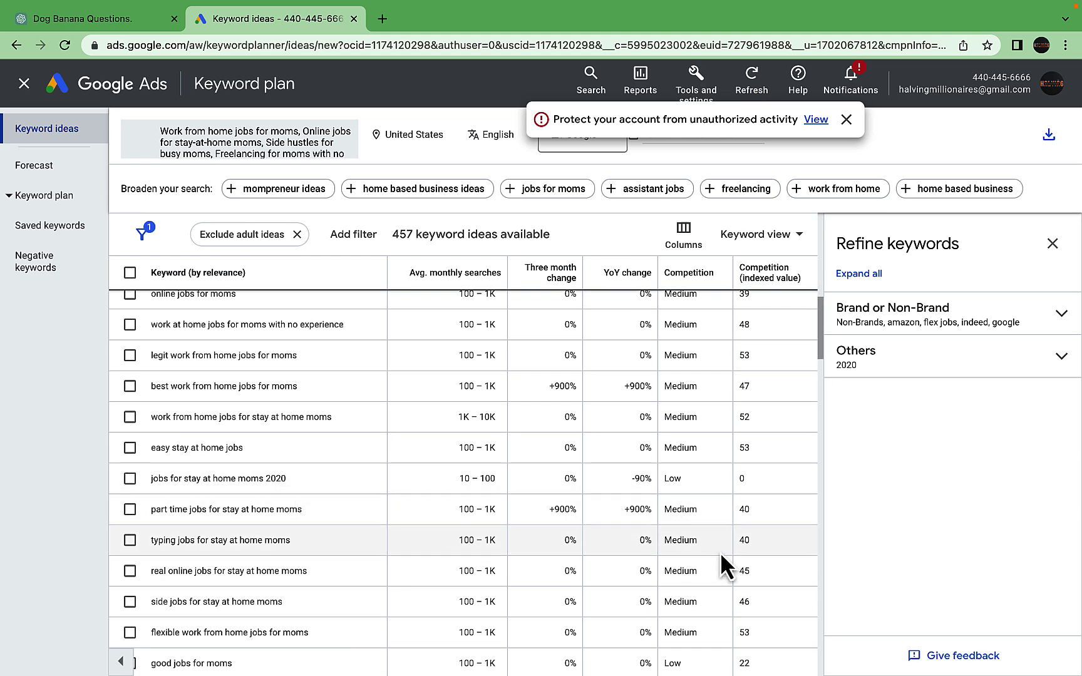
{"action": "scroll", "coordinate": [720, 554], "scroll_direction": "down", "scroll_amount": 3}
{"action": "scroll", "coordinate": [721, 553], "scroll_direction": "down", "scroll_amount": 1}
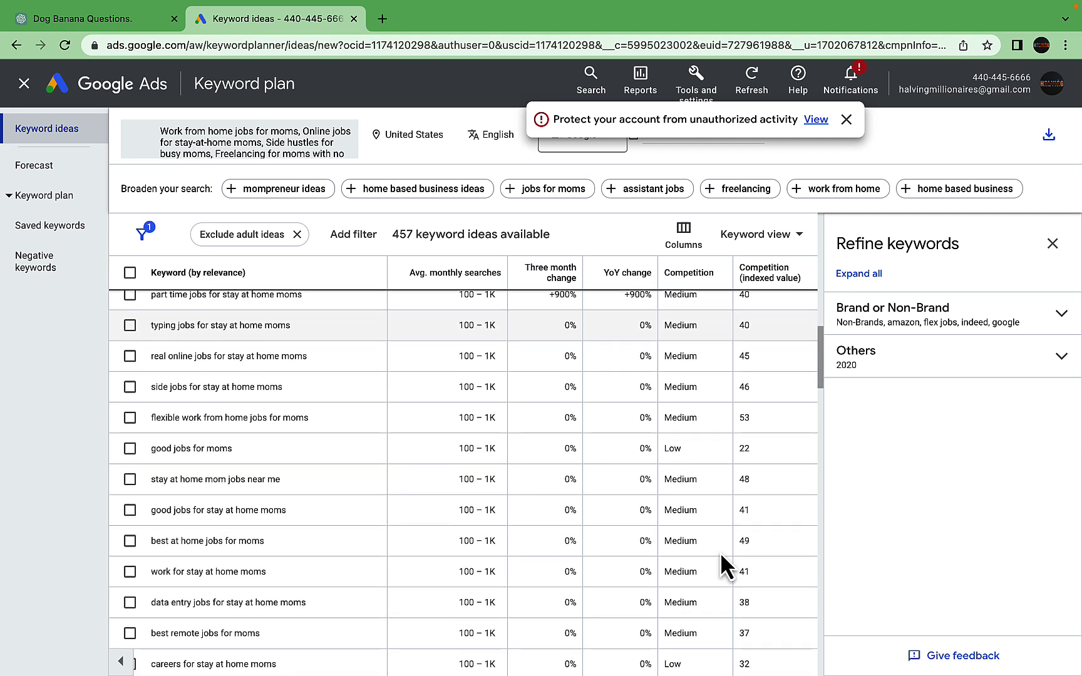
{"action": "scroll", "coordinate": [709, 548], "scroll_direction": "down", "scroll_amount": 5}
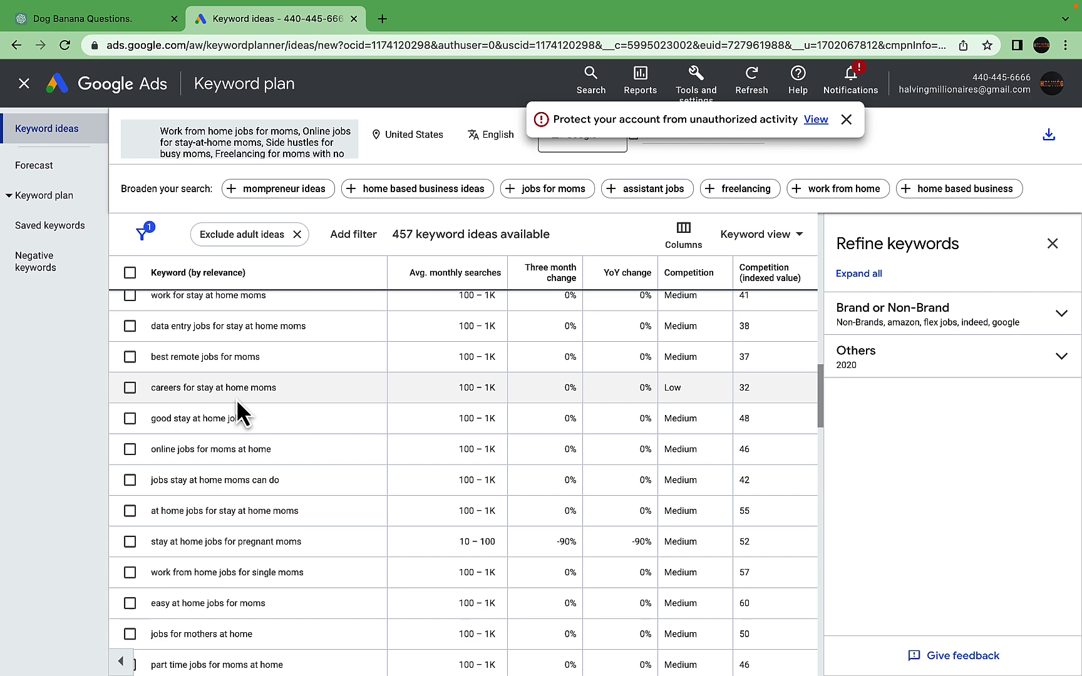
{"action": "left_click_drag", "start_coordinate": [277, 388], "coordinate": [204, 388]}
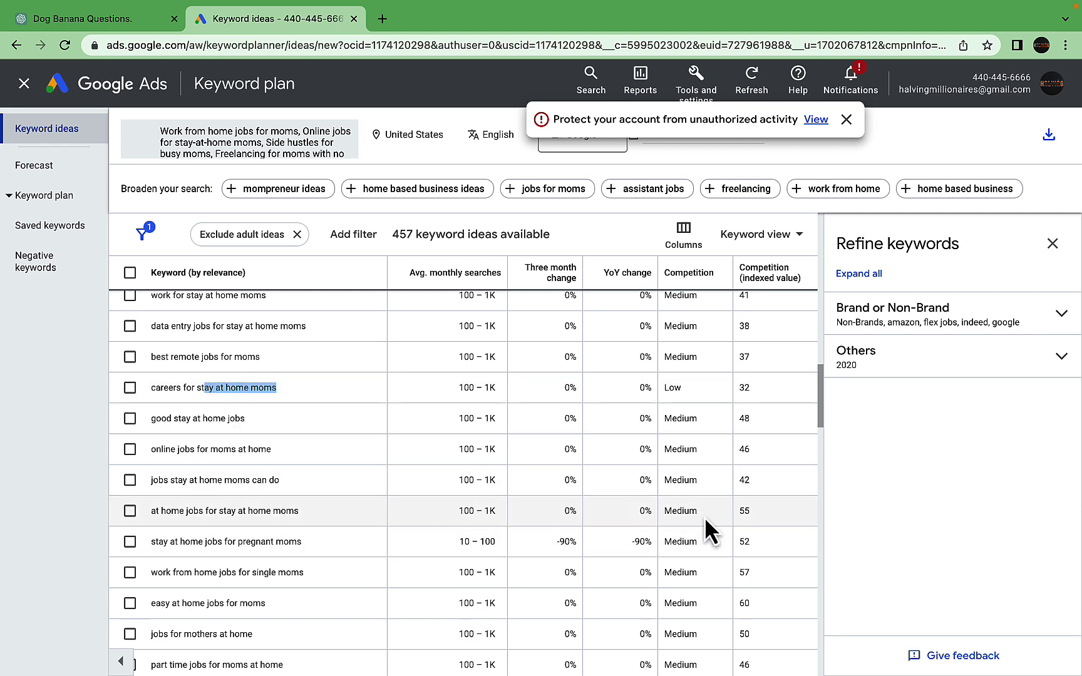
{"action": "scroll", "coordinate": [707, 530], "scroll_direction": "down", "scroll_amount": 4}
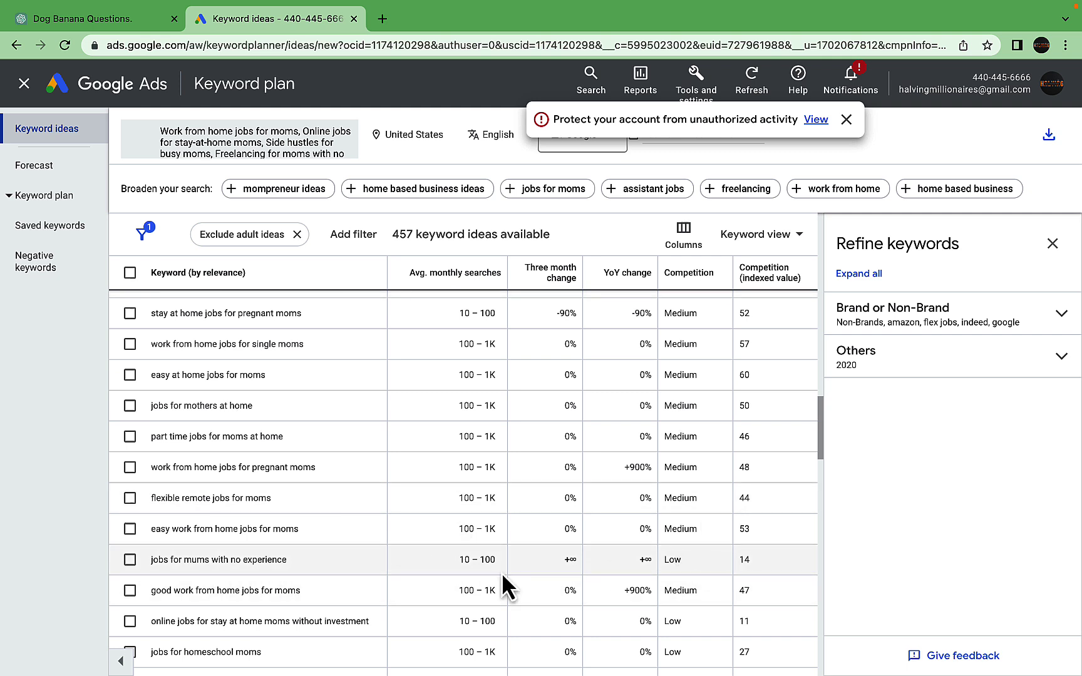
{"action": "left_click_drag", "start_coordinate": [499, 559], "coordinate": [451, 560]}
{"action": "scroll", "coordinate": [155, 437], "scroll_direction": "down", "scroll_amount": 4}
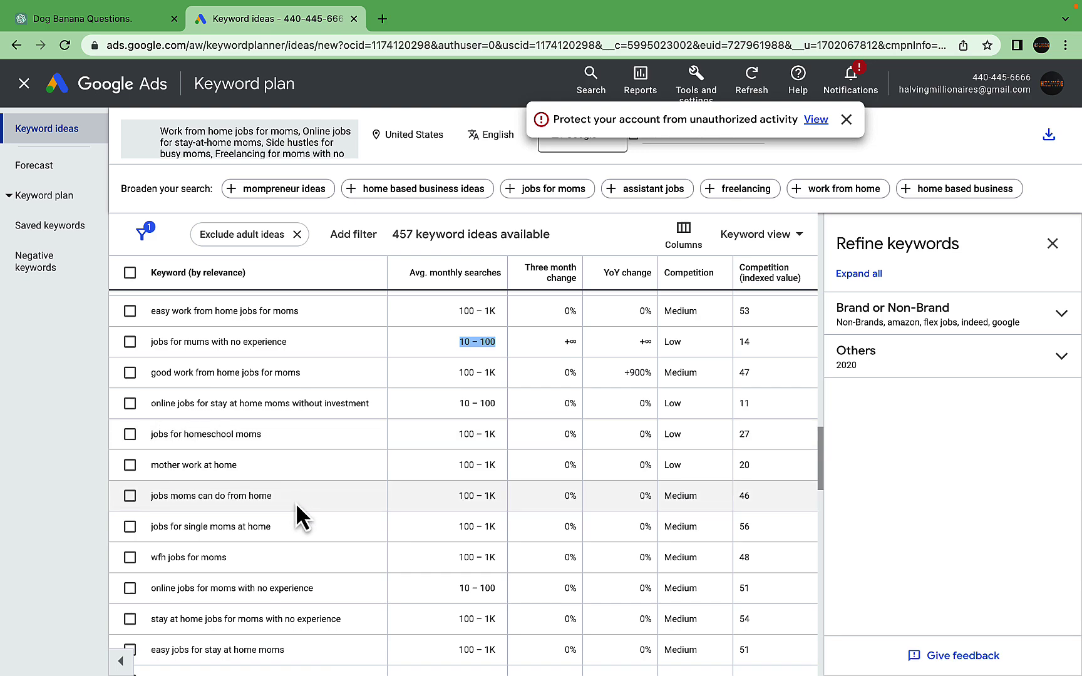
{"action": "scroll", "coordinate": [296, 503], "scroll_direction": "down", "scroll_amount": 15}
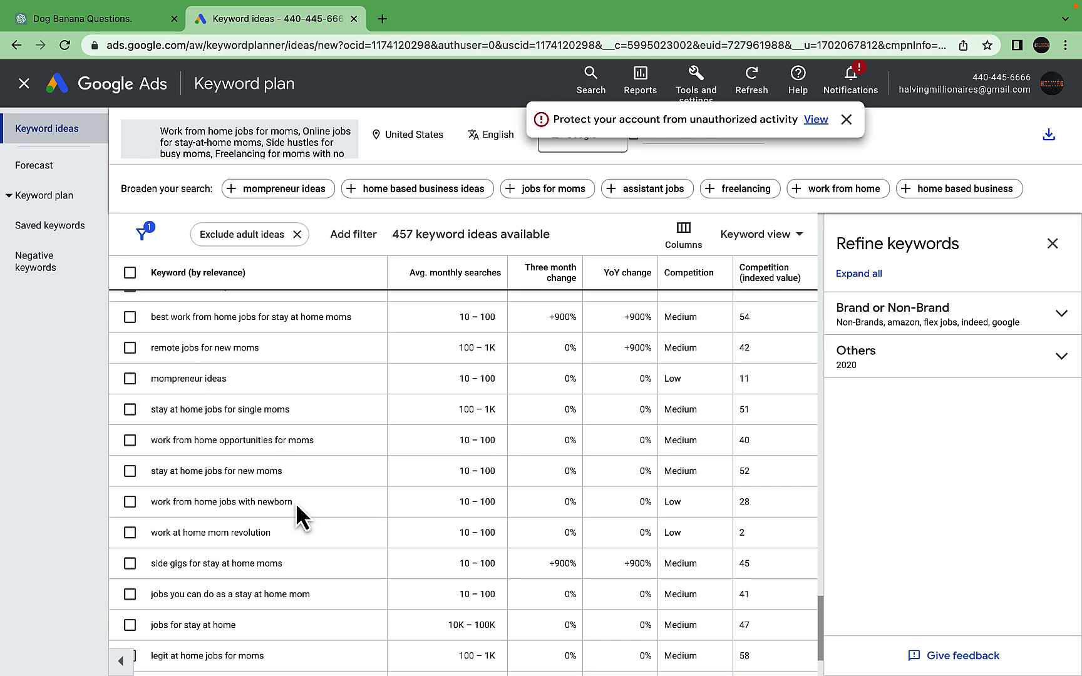
{"action": "scroll", "coordinate": [296, 502], "scroll_direction": "down", "scroll_amount": 2}
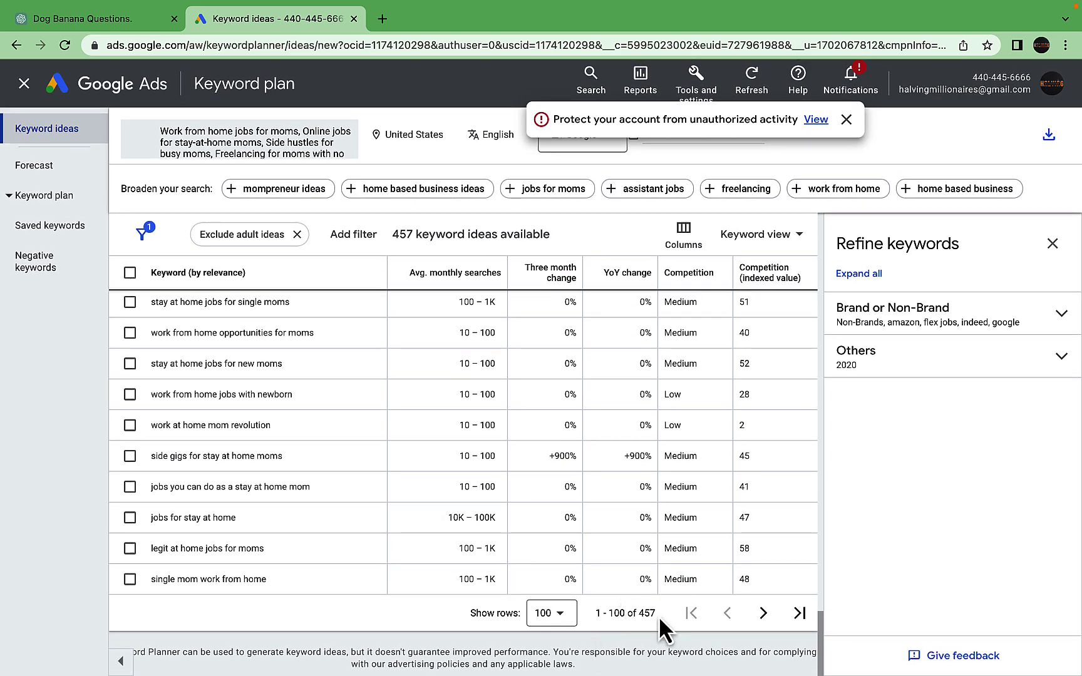
{"action": "scroll", "coordinate": [629, 513], "scroll_direction": "up", "scroll_amount": 20}
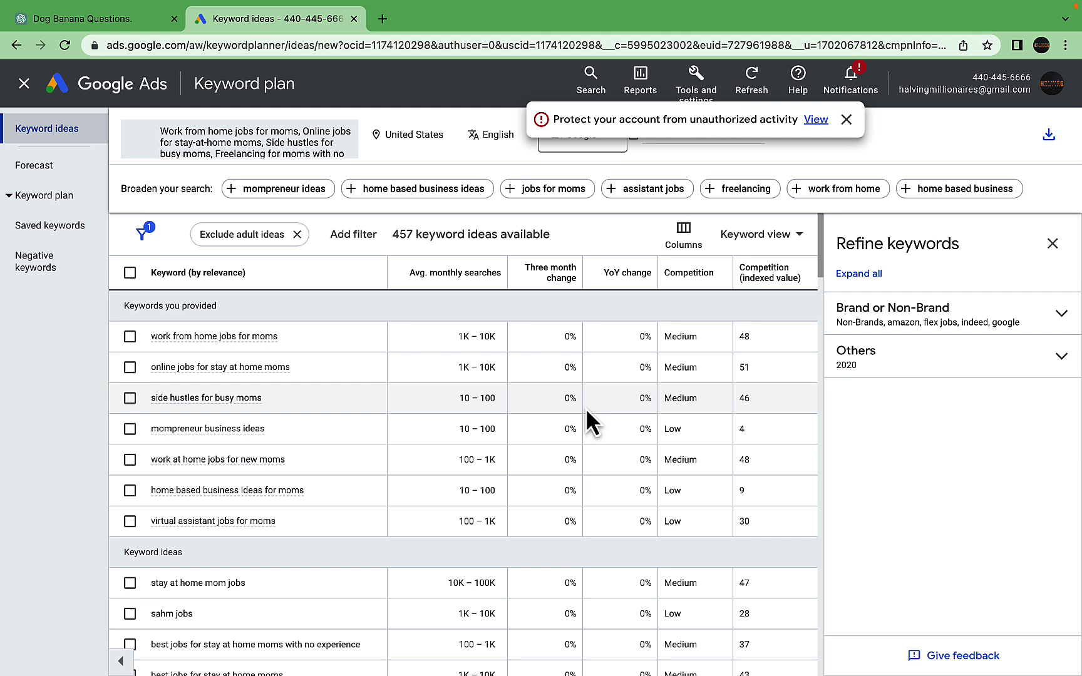
- Send the pasted pay-raise questions with a request for missing relevant keywords
{"action": "key", "text": "super+1"}
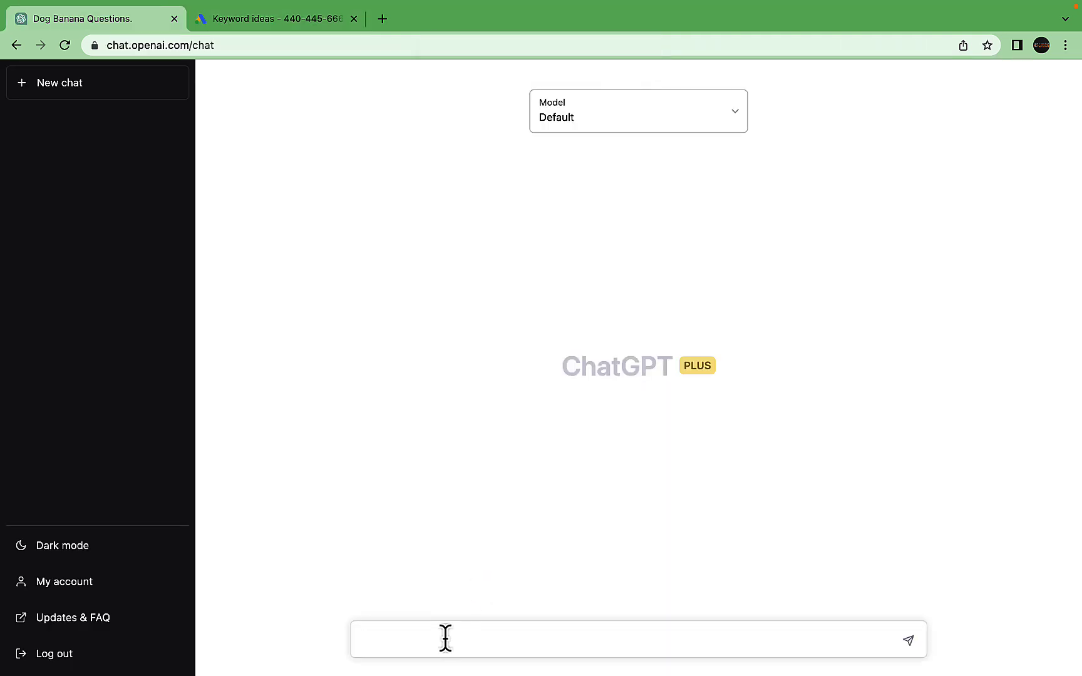
{"action": "key", "text": "super+v"}
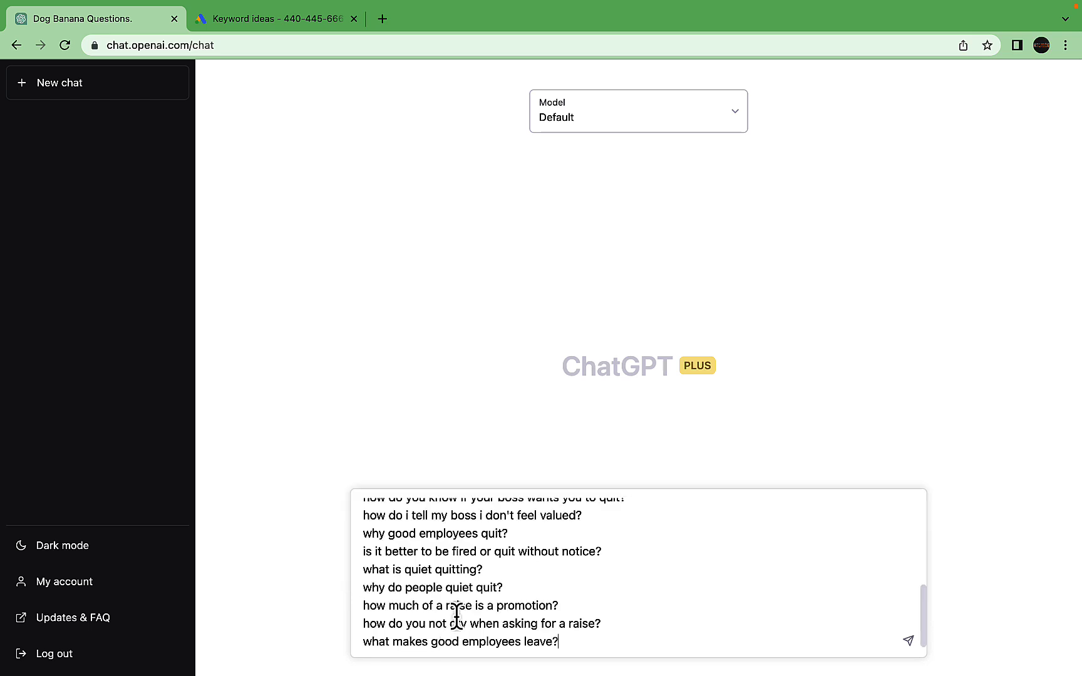
{"action": "scroll", "coordinate": [460, 611], "scroll_direction": "up", "scroll_amount": 5}
{"action": "scroll", "coordinate": [466, 600], "scroll_direction": "up", "scroll_amount": 2}
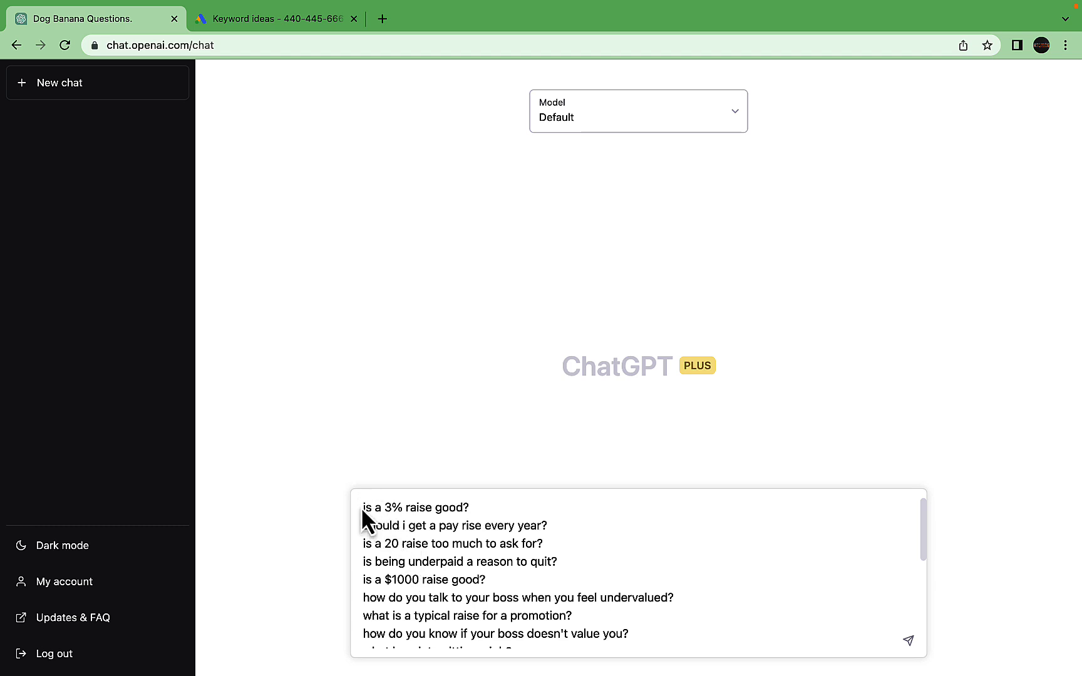
{"action": "type", "text": "Take a look at the below keywords and suggest additional highly relevant keywords that are missing"}
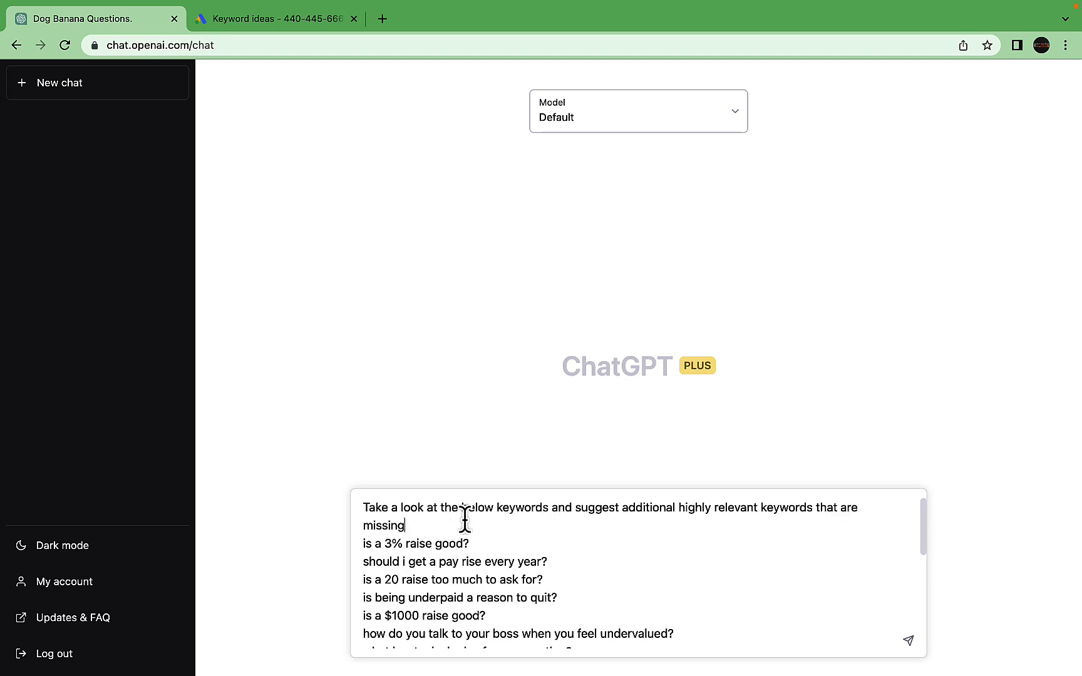
{"action": "key", "text": "Return"}
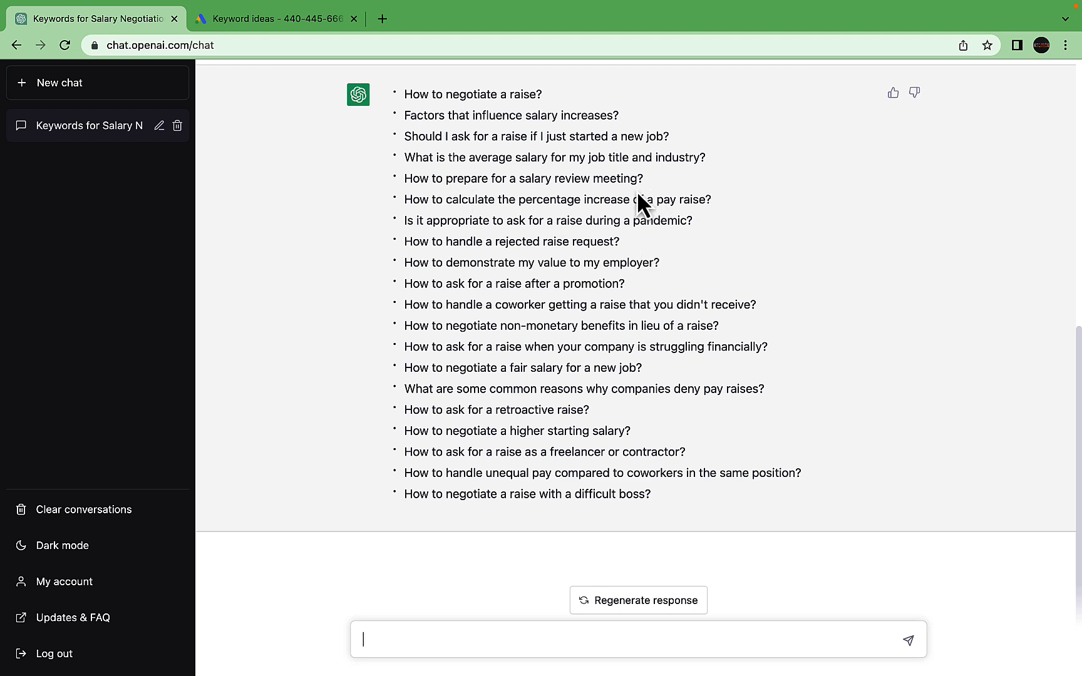
{"action": "scroll", "coordinate": [666, 280], "scroll_direction": "up", "scroll_amount": 2}
{"action": "scroll", "coordinate": [635, 362], "scroll_direction": "down", "scroll_amount": 2}
- Copy all post titles from fluffyplanet.com/html-sitemap into column A of Sheet2 in 'underpaid'
{"action": "key", "text": "super+shift+t"}
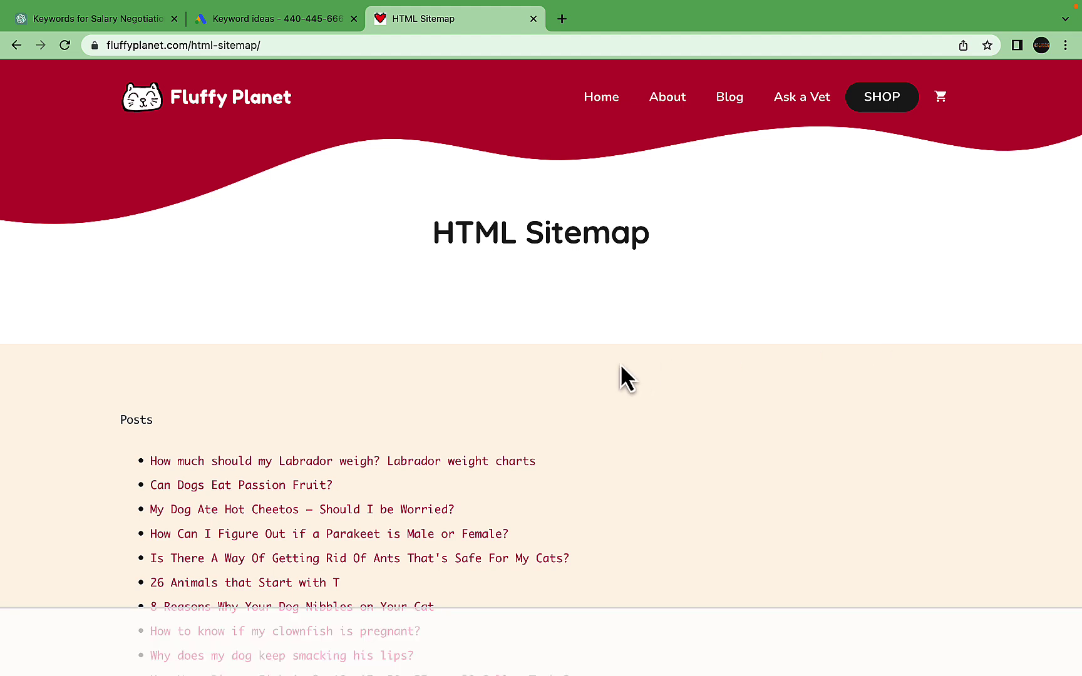
{"action": "scroll", "coordinate": [621, 367], "scroll_direction": "down", "scroll_amount": 2}
{"action": "scroll", "coordinate": [621, 366], "scroll_direction": "down", "scroll_amount": 2}
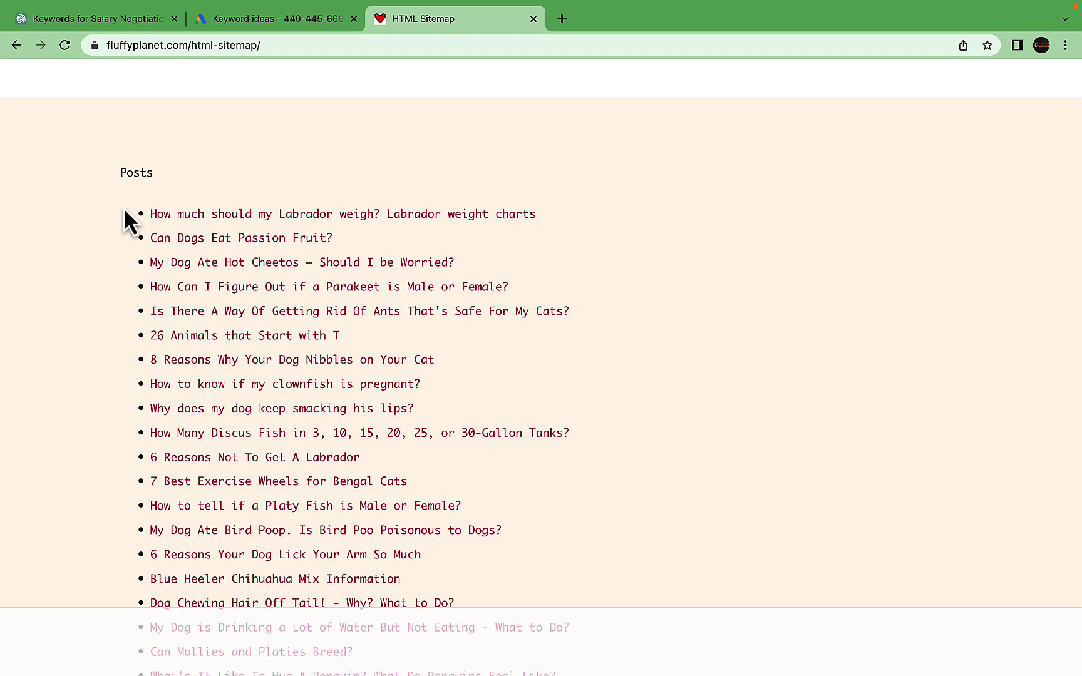
{"action": "left_click_drag", "start_coordinate": [124, 207], "coordinate": [376, 675]}
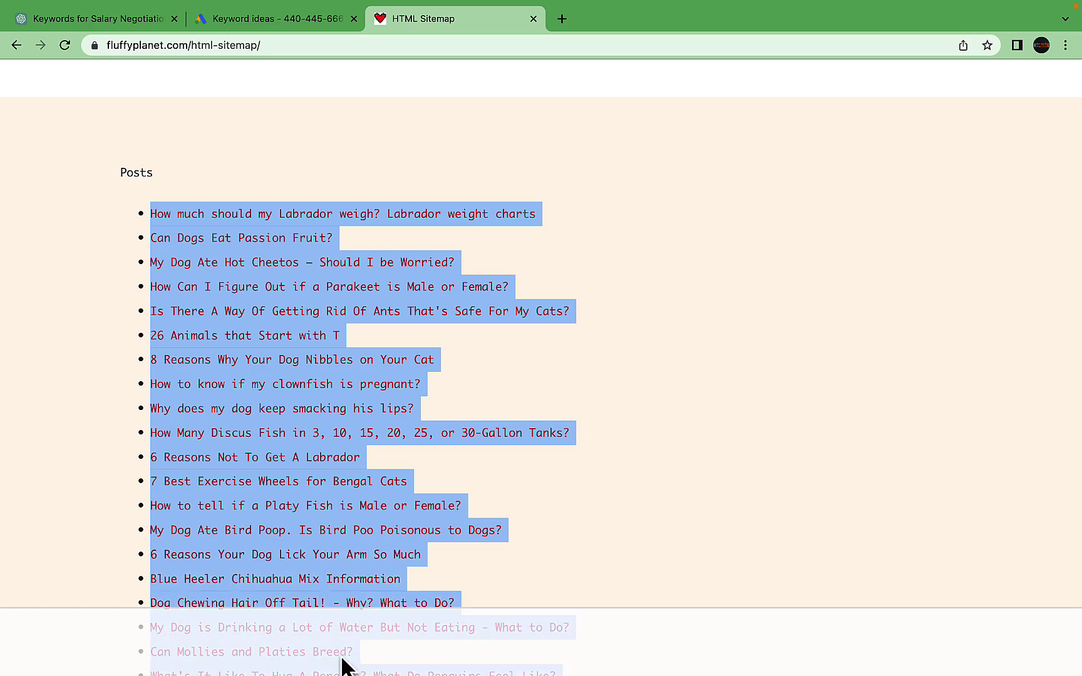
{"action": "scroll", "coordinate": [442, 510], "scroll_direction": "down", "scroll_amount": 20}
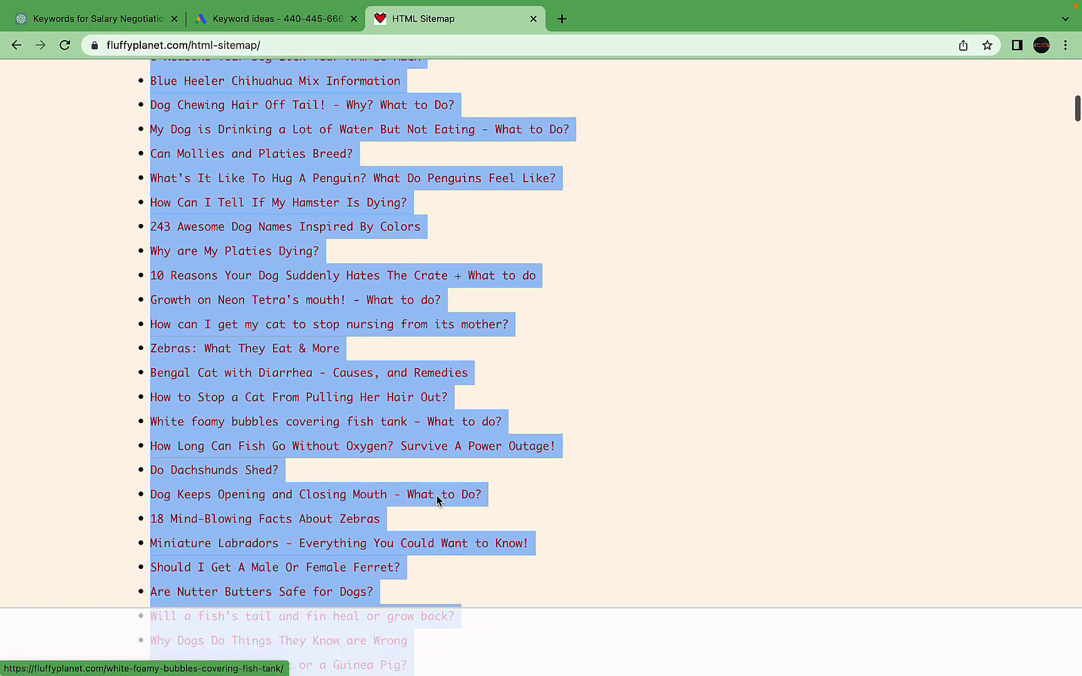
{"action": "scroll", "coordinate": [436, 499], "scroll_direction": "down", "scroll_amount": 5}
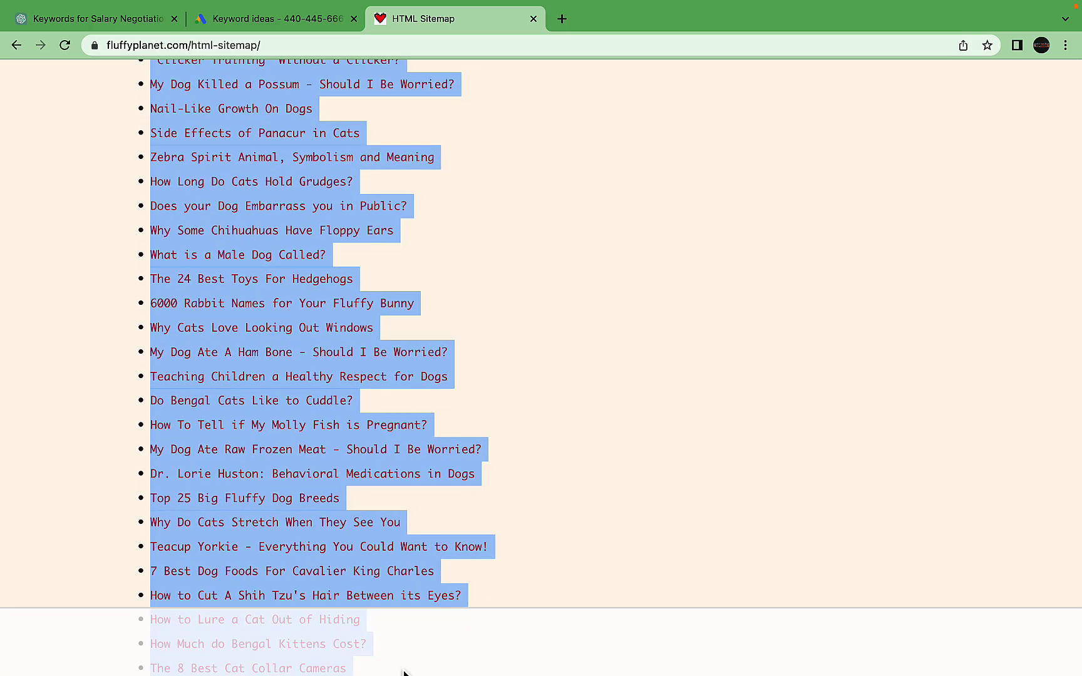
{"action": "key", "text": "super+Tab"}
{"action": "key", "text": "super+v"}
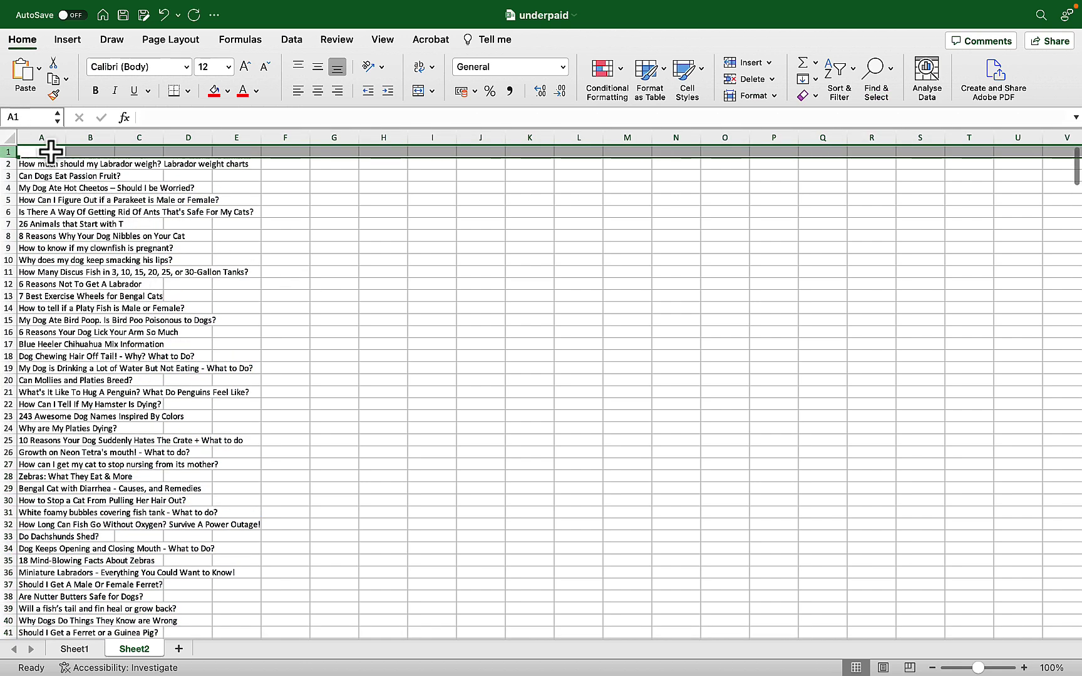
- Insert an empty top row and filter column A to titles containing 'dog'
{"action": "key", "text": "super+shift+plus"}
{"action": "left_click", "coordinate": [838, 95]}
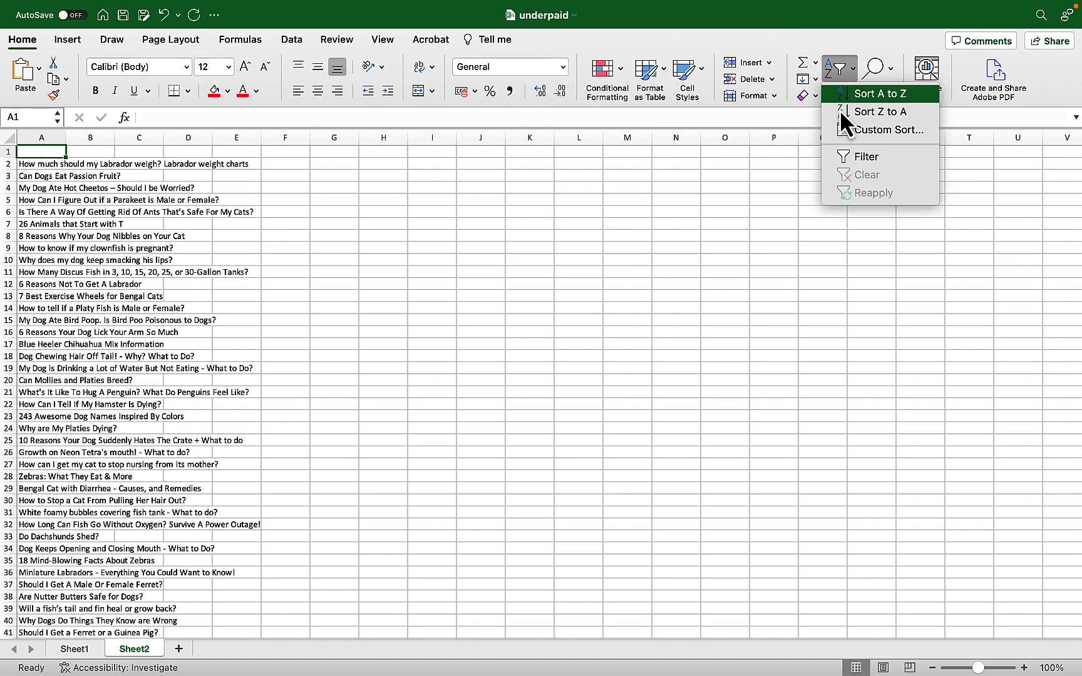
{"action": "left_click", "coordinate": [864, 157]}
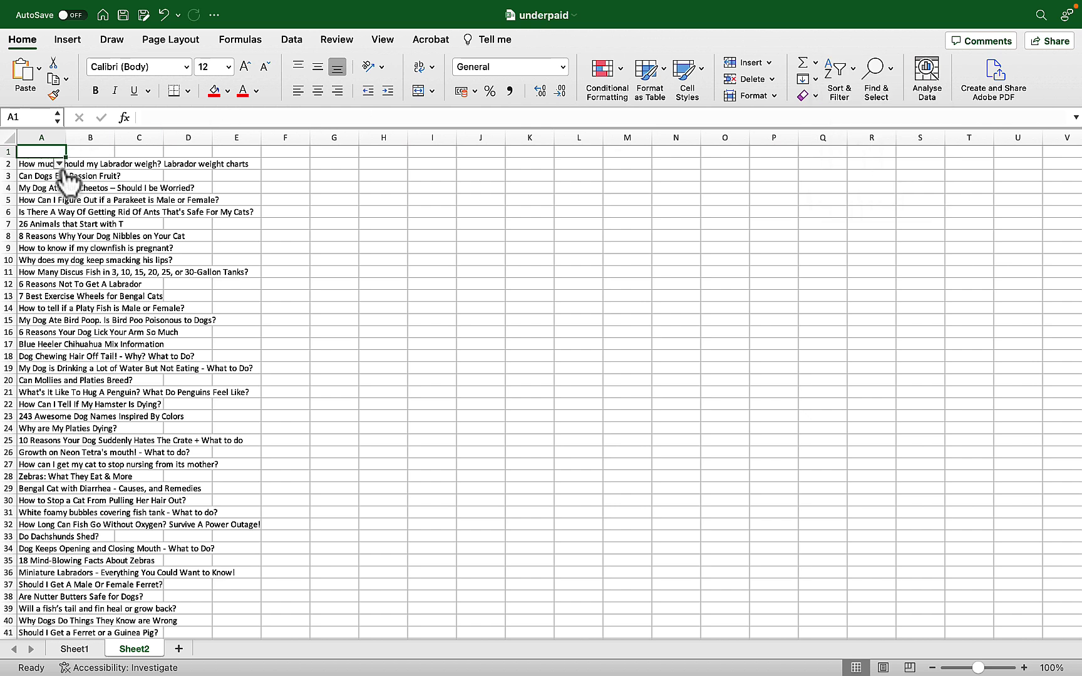
{"action": "left_click", "coordinate": [59, 165]}
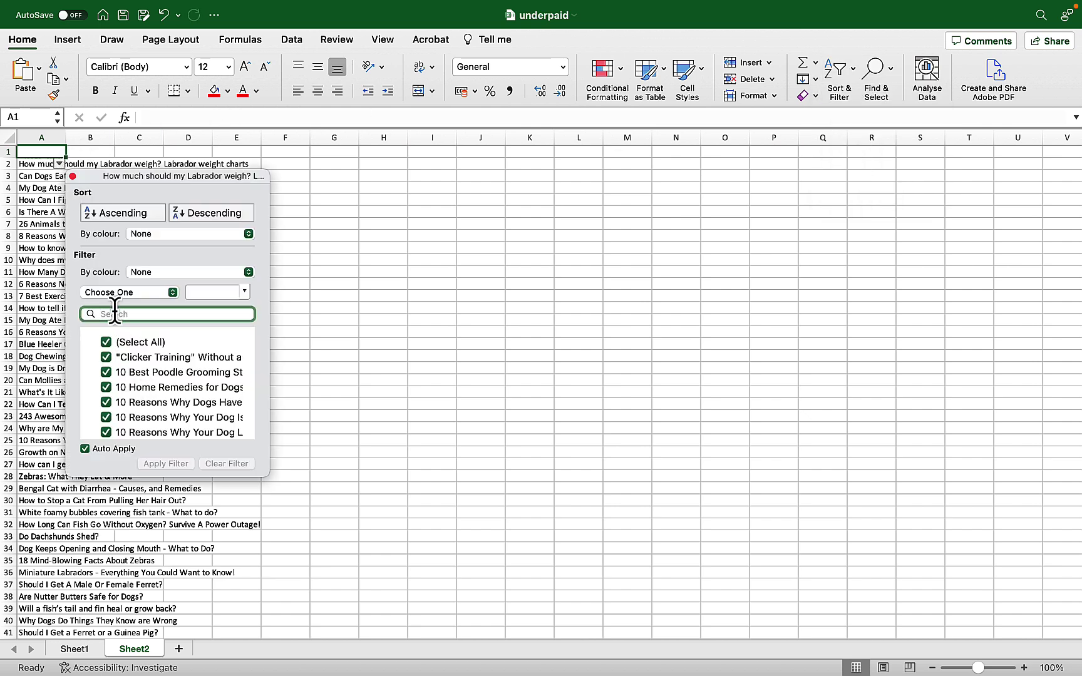
{"action": "type", "text": "dog"}
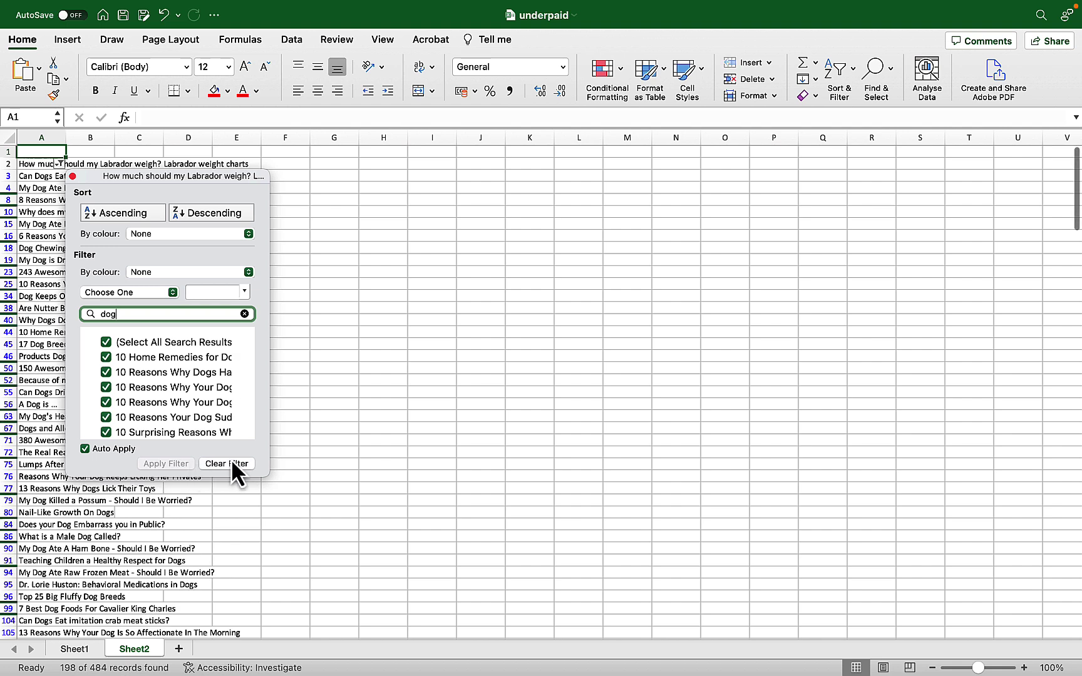
{"action": "left_click", "coordinate": [359, 440]}
- Copy the filtered dog page titles from A2 down column A
{"action": "left_click", "coordinate": [34, 164]}
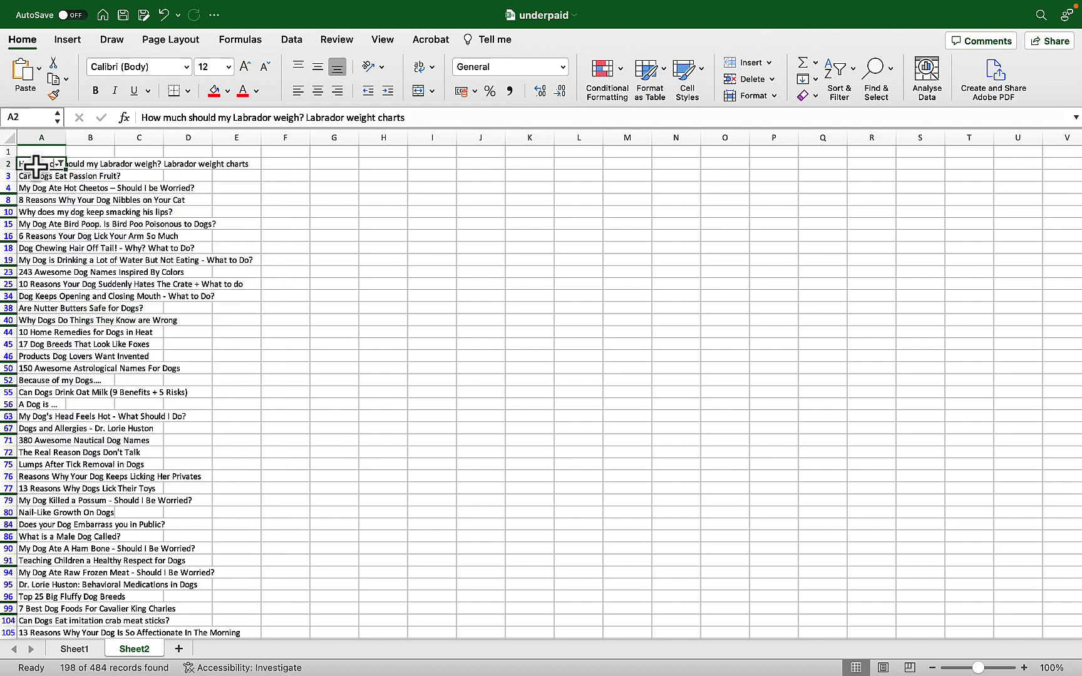
{"action": "key", "text": "ctrl+shift+Down"}
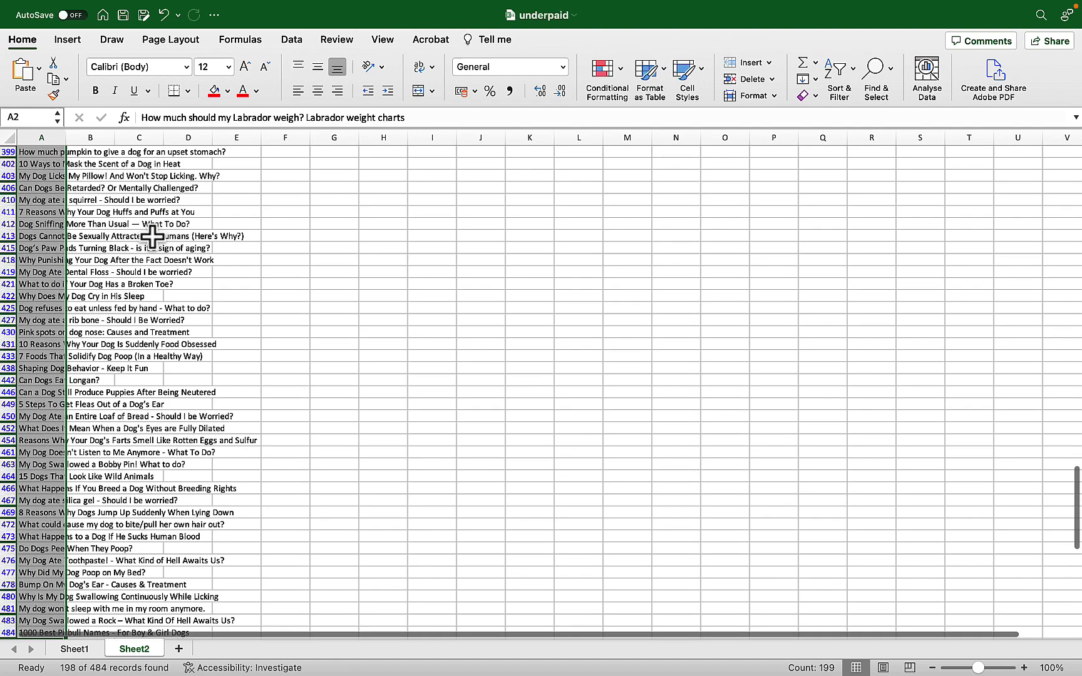
{"action": "scroll", "coordinate": [344, 376], "scroll_direction": "down", "scroll_amount": 1}
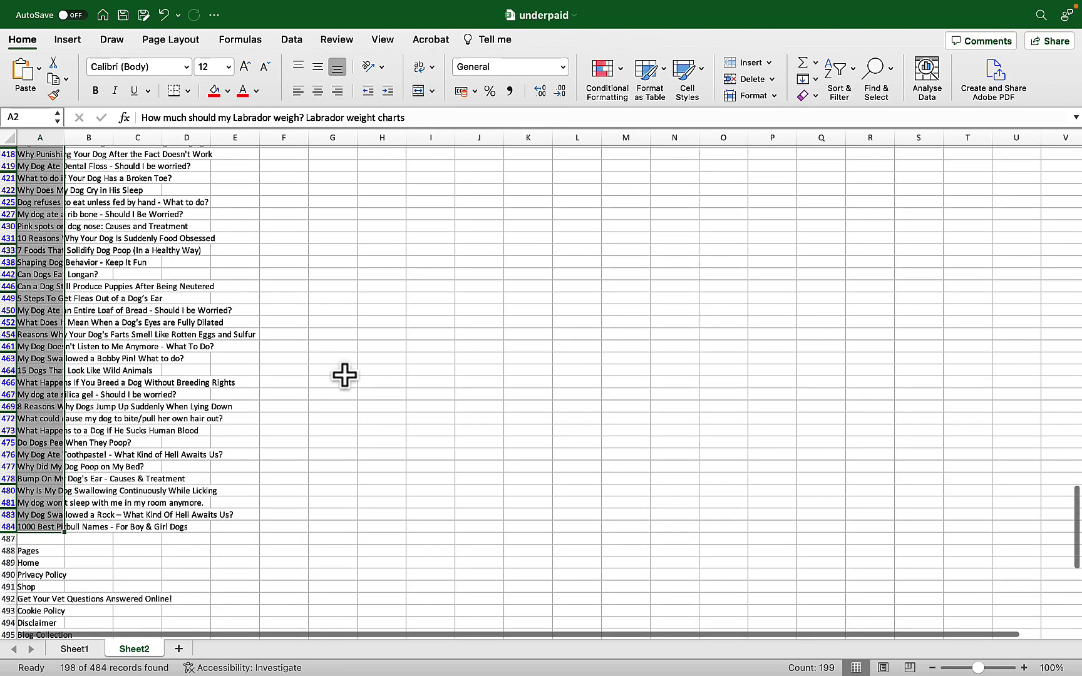
{"action": "key", "text": "cmd+c"}
{"action": "scroll", "coordinate": [345, 375], "scroll_direction": "up", "scroll_amount": 20}
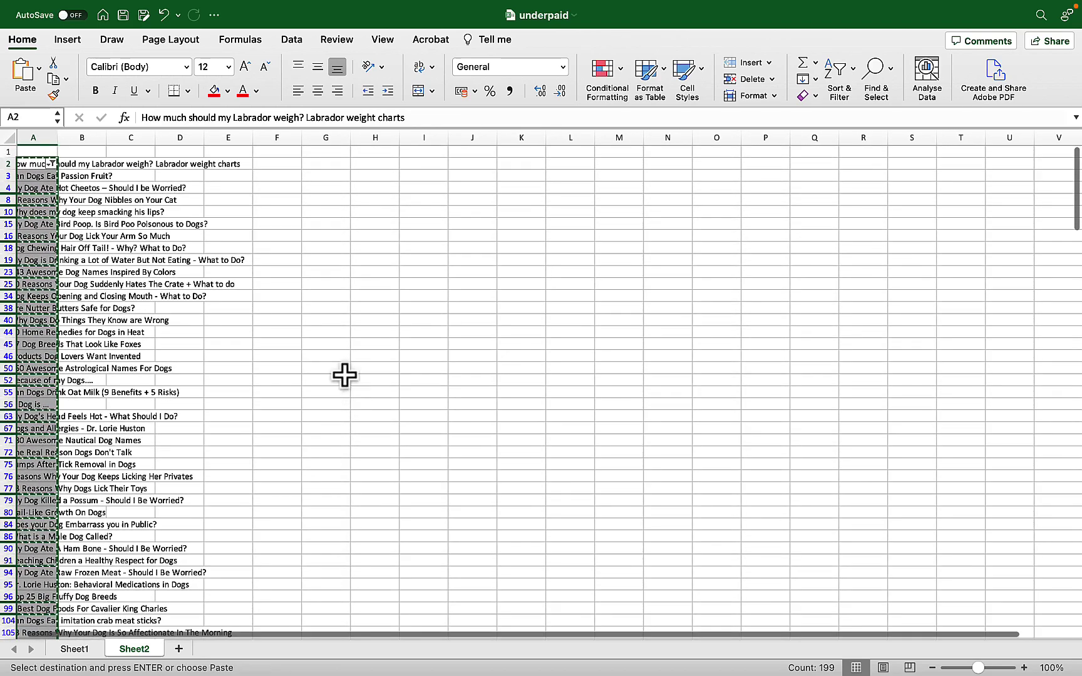
{"action": "scroll", "coordinate": [100, 301], "scroll_direction": "left", "scroll_amount": 1}
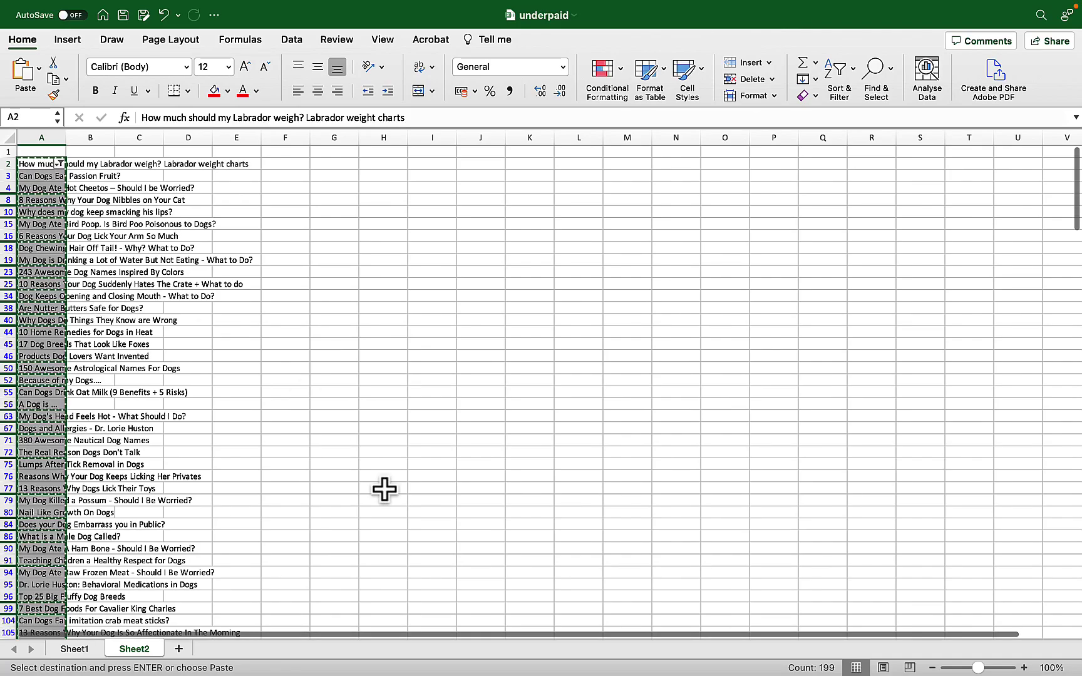
- Send ChatGPT the pasted sitemap titles with the missing-keywords request above them
{"action": "left_click", "coordinate": [914, 645]}
{"action": "key", "text": "cmd+v"}
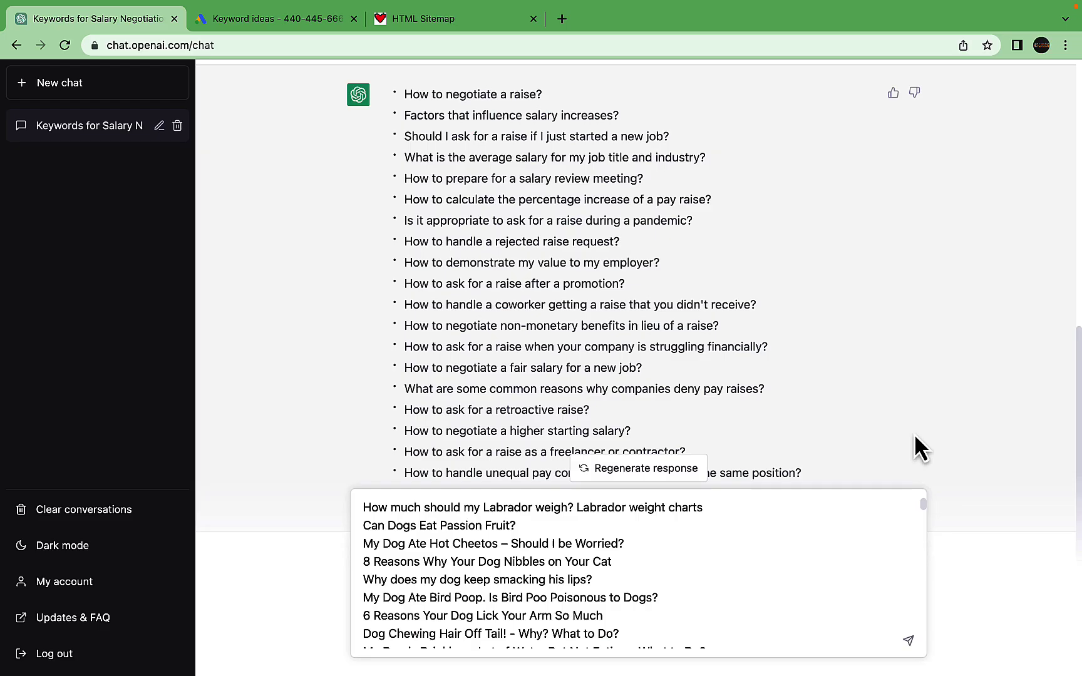
{"action": "left_click", "coordinate": [364, 508]}
{"action": "key", "text": "cmd+v"}
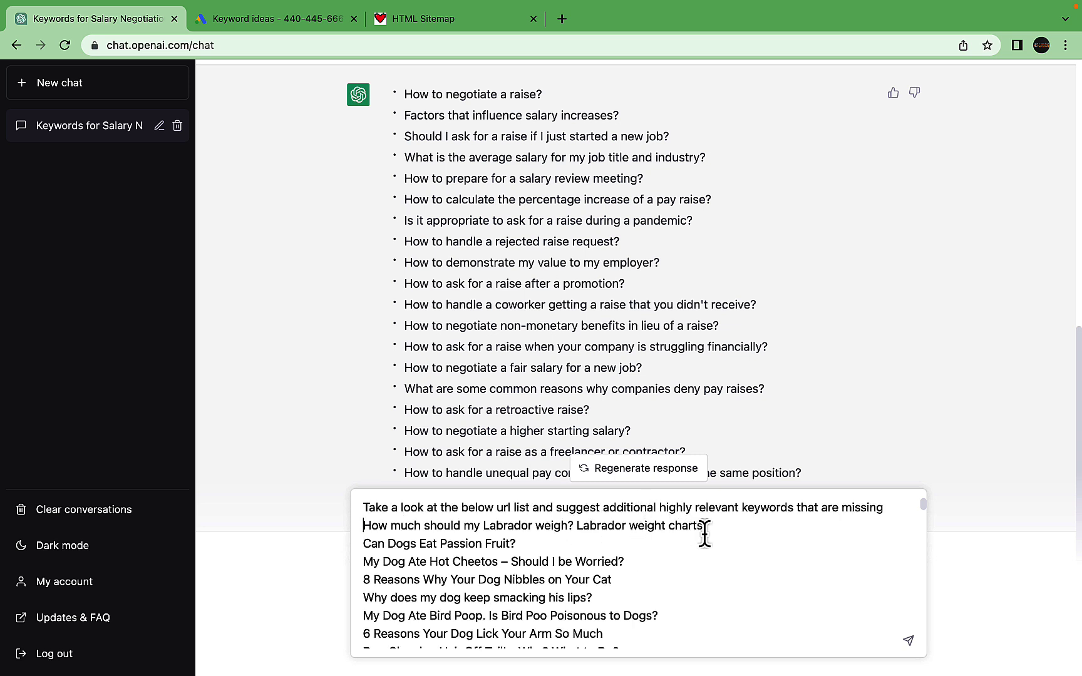
{"action": "key", "text": "Return"}
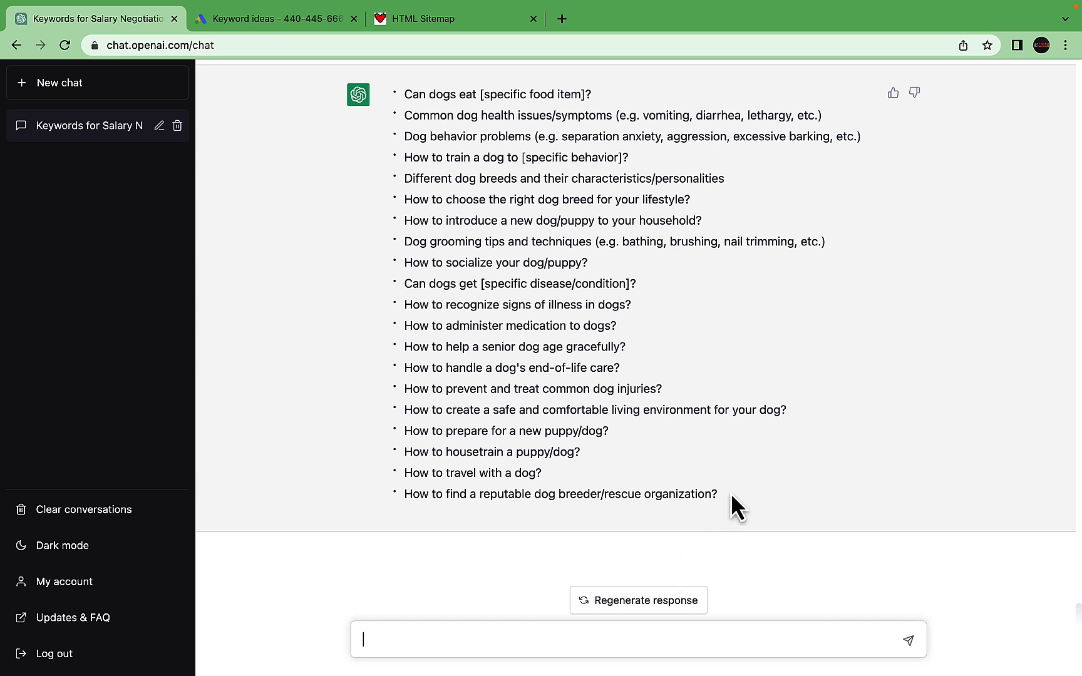
- Select the ten suggested topics ending with 'How to travel with a dog?'
{"action": "left_click_drag", "start_coordinate": [732, 498], "coordinate": [406, 97]}
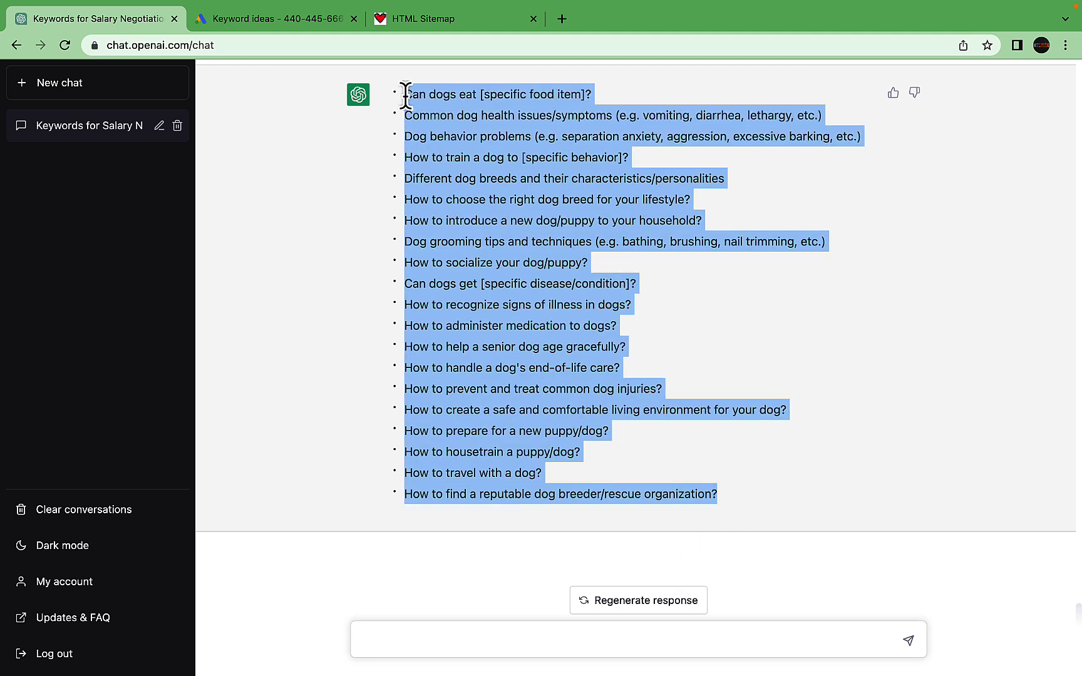
{"action": "left_click", "coordinate": [428, 645]}
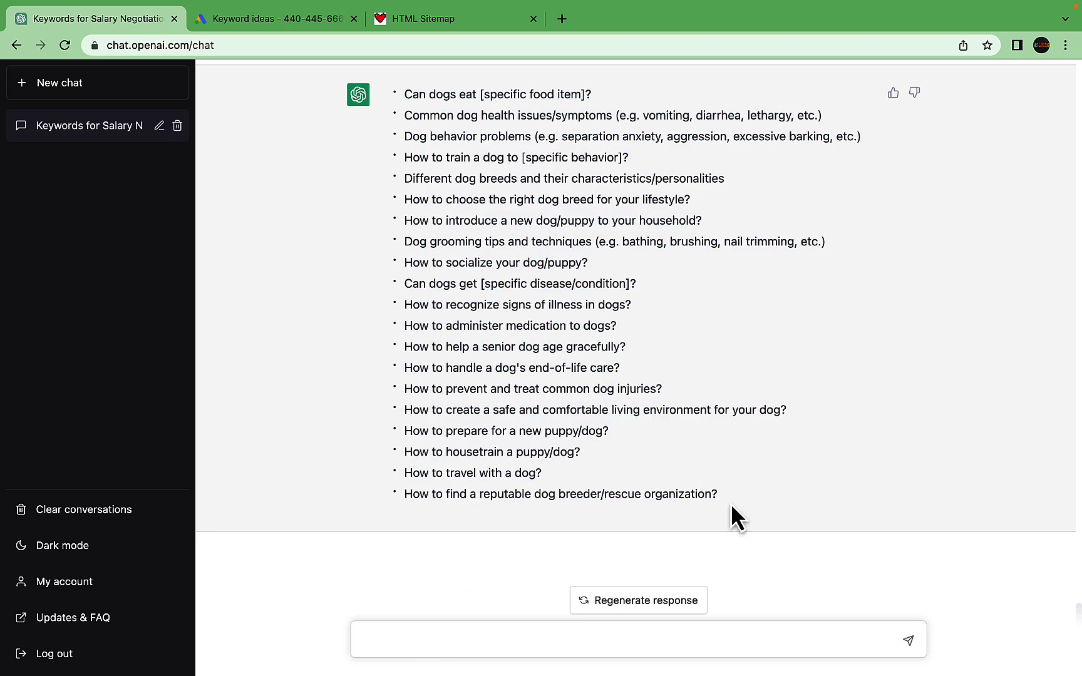
{"action": "left_click_drag", "start_coordinate": [555, 472], "coordinate": [386, 292]}
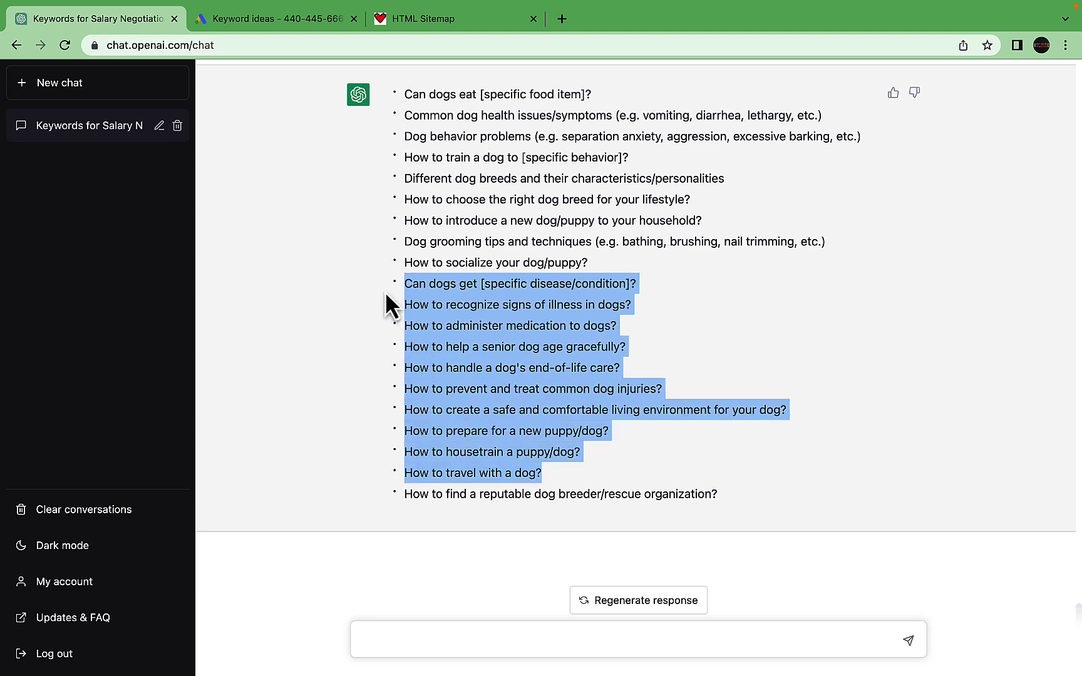
- Review Keyword Planner's 722 ideas for the ten dog-care seeds, noting travel with a dog at 1K–10K
{"action": "key", "text": "ctrl+Tab"}
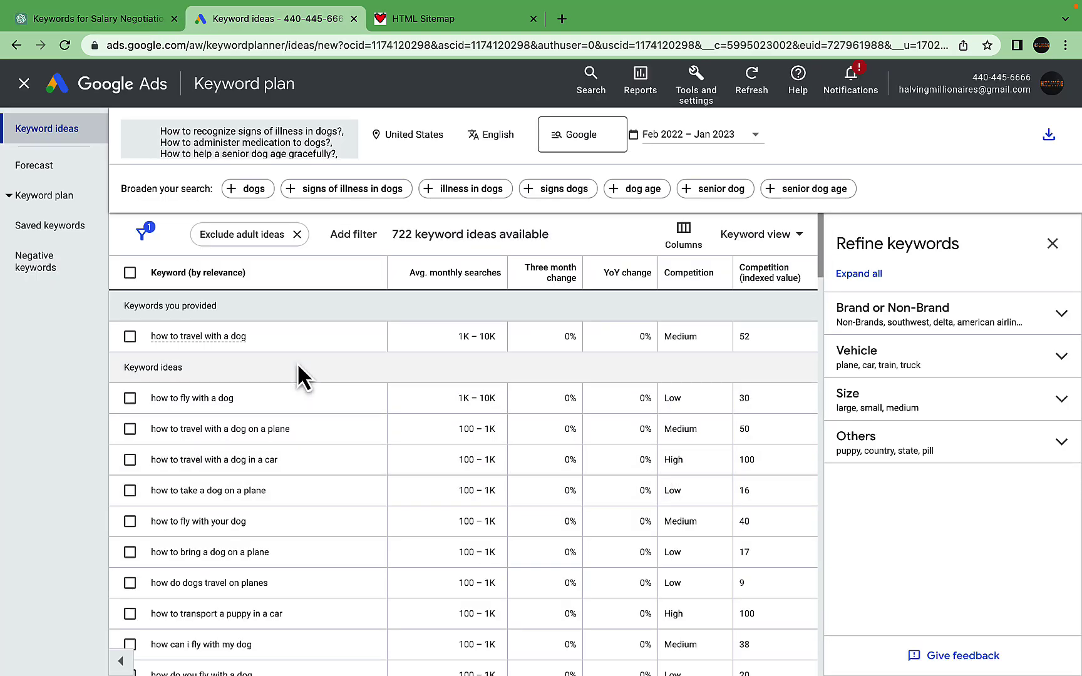
{"action": "scroll", "coordinate": [303, 369], "scroll_direction": "down", "scroll_amount": 1}
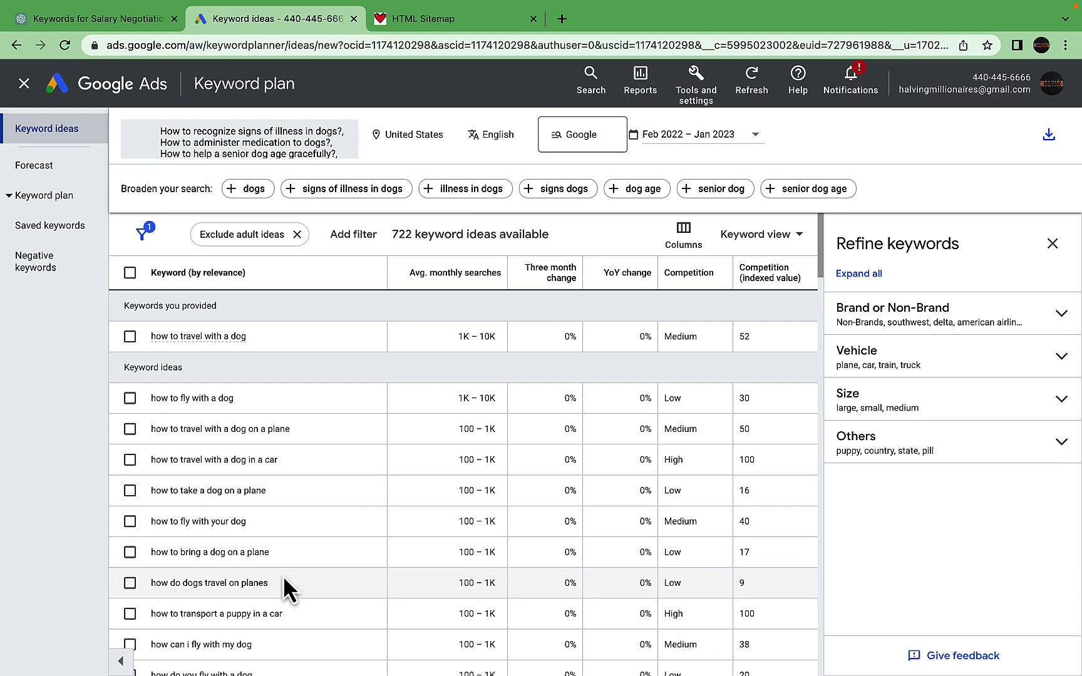
{"action": "scroll", "coordinate": [333, 604], "scroll_direction": "down", "scroll_amount": 3}
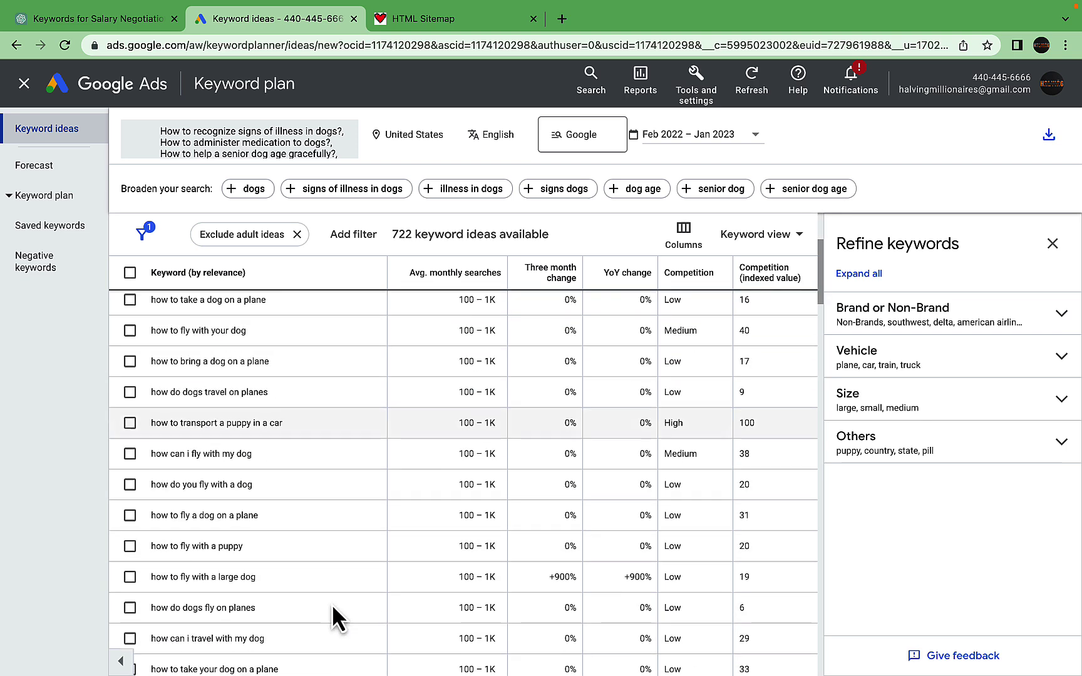
{"action": "scroll", "coordinate": [333, 604], "scroll_direction": "up", "scroll_amount": 3}
{"action": "left_click", "coordinate": [251, 142]}
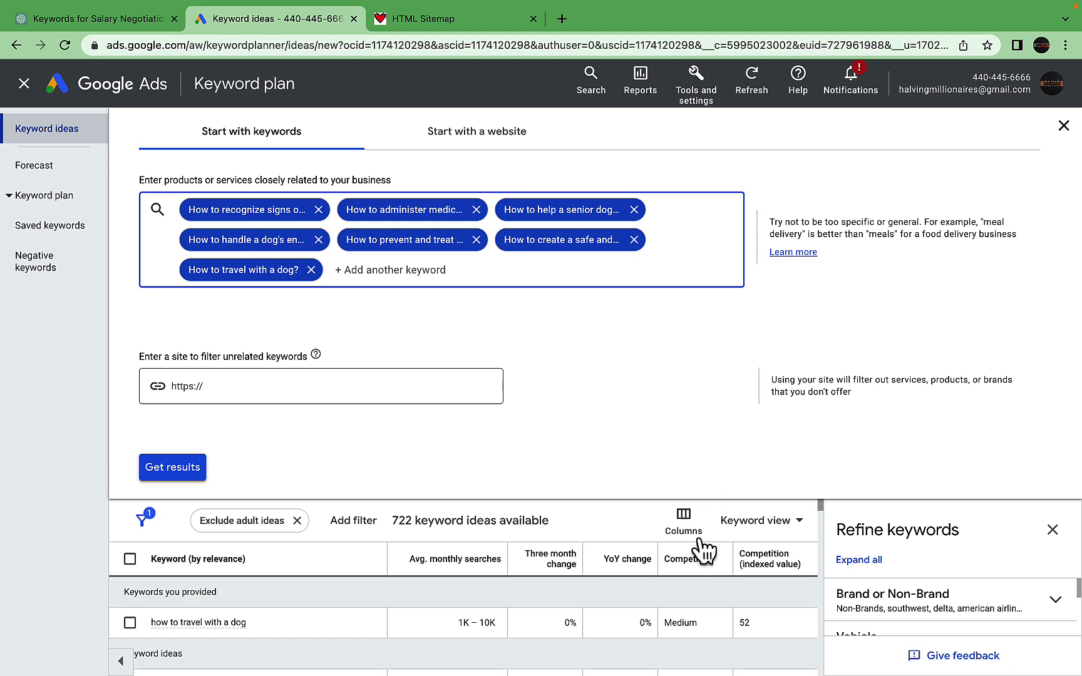
{"action": "mouse_move", "coordinate": [700, 567]}
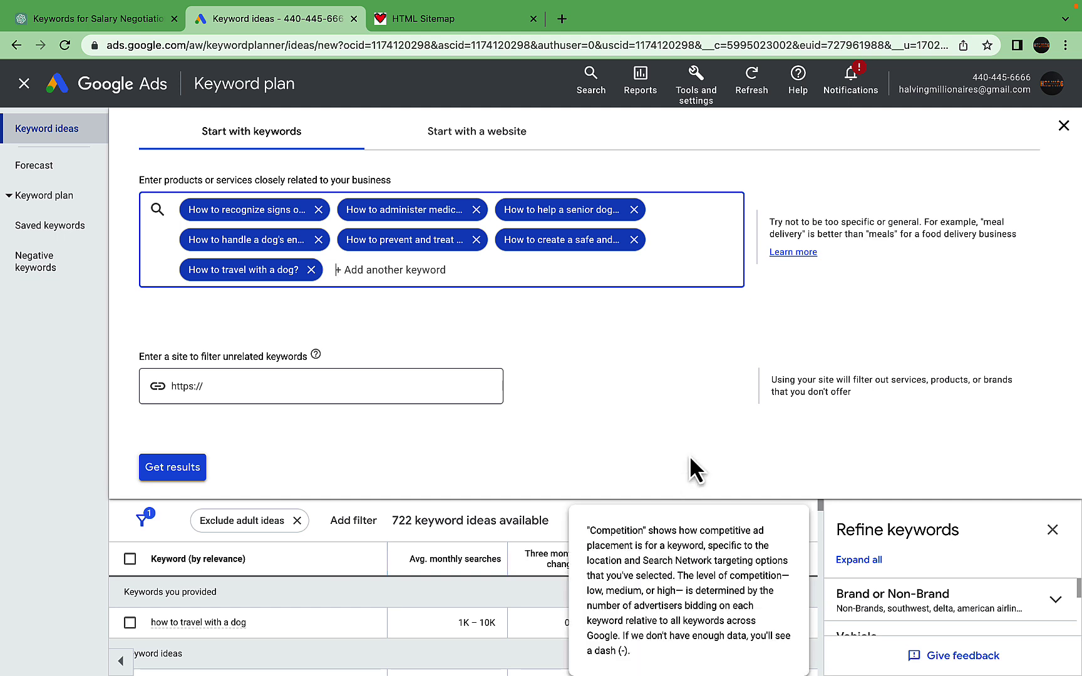
{"action": "left_click", "coordinate": [122, 24]}
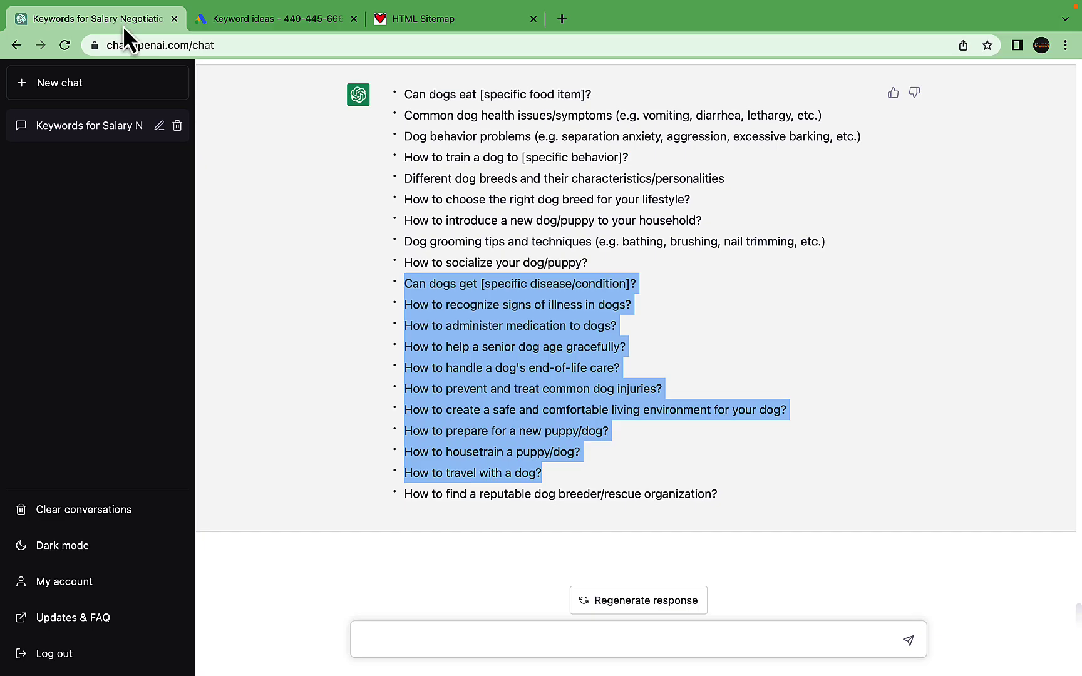
- Send the 'crypto mining' topical map prompt and scroll through its Main Topic/Category/Subcategory table
{"action": "left_click", "coordinate": [393, 634]}
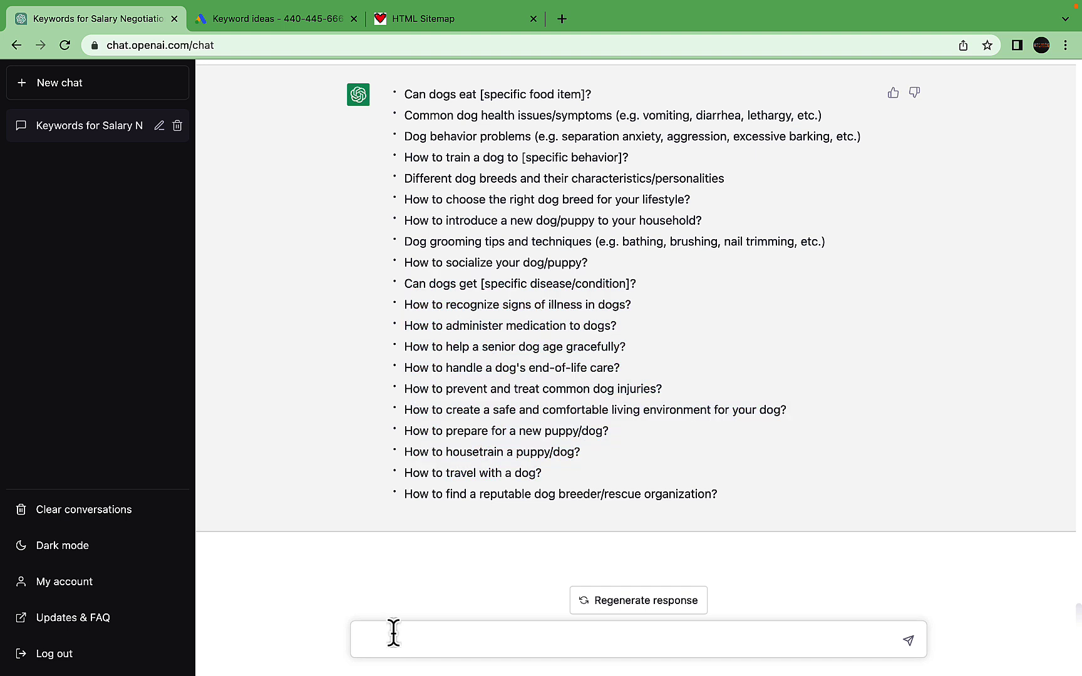
{"action": "type", "text": "I want to generate a topical map on using the seed keyword \"crypto mining\". Please create a table with three columns (Main Topic, Category, Subcategory) to represent content clusters that are highly relevant to the seed keyword. Make sure to go from more general to more specific keywords. Do not use a keyword more than once."}
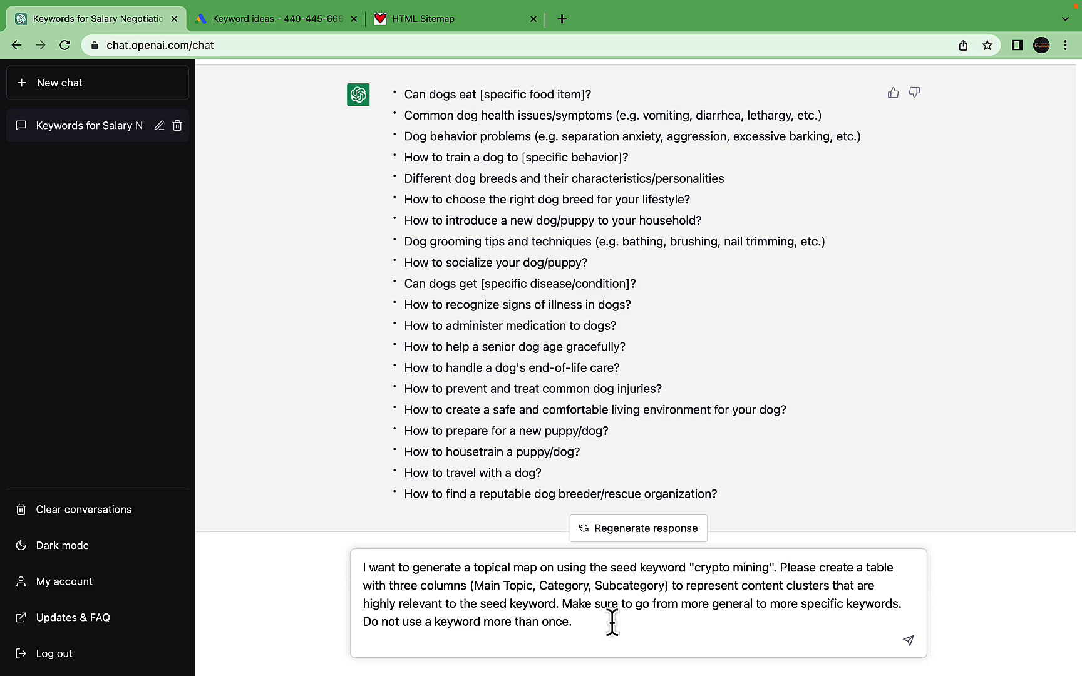
{"action": "key", "text": "Return"}
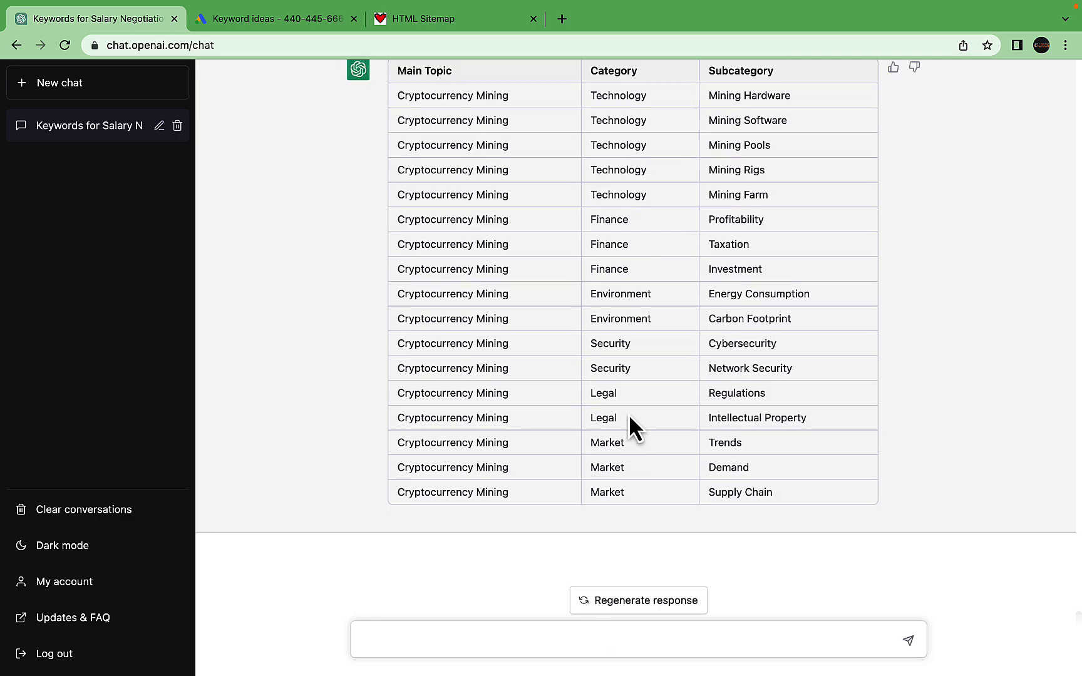
{"action": "scroll", "coordinate": [629, 415], "scroll_direction": "up", "scroll_amount": 5}
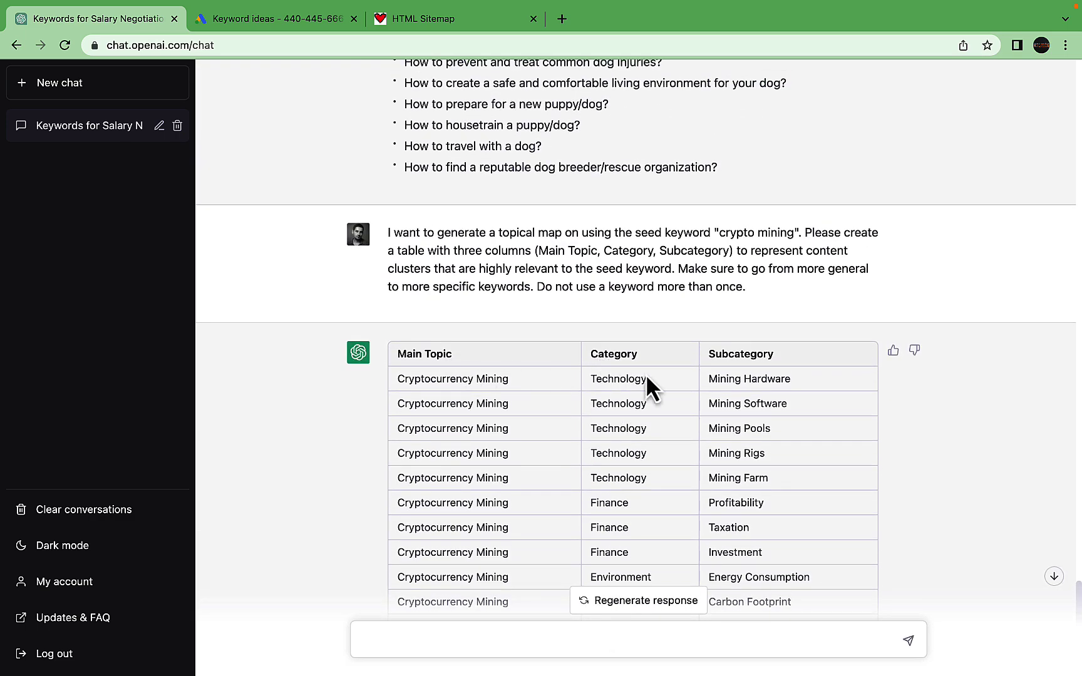
{"action": "scroll", "coordinate": [823, 438], "scroll_direction": "down", "scroll_amount": 4}
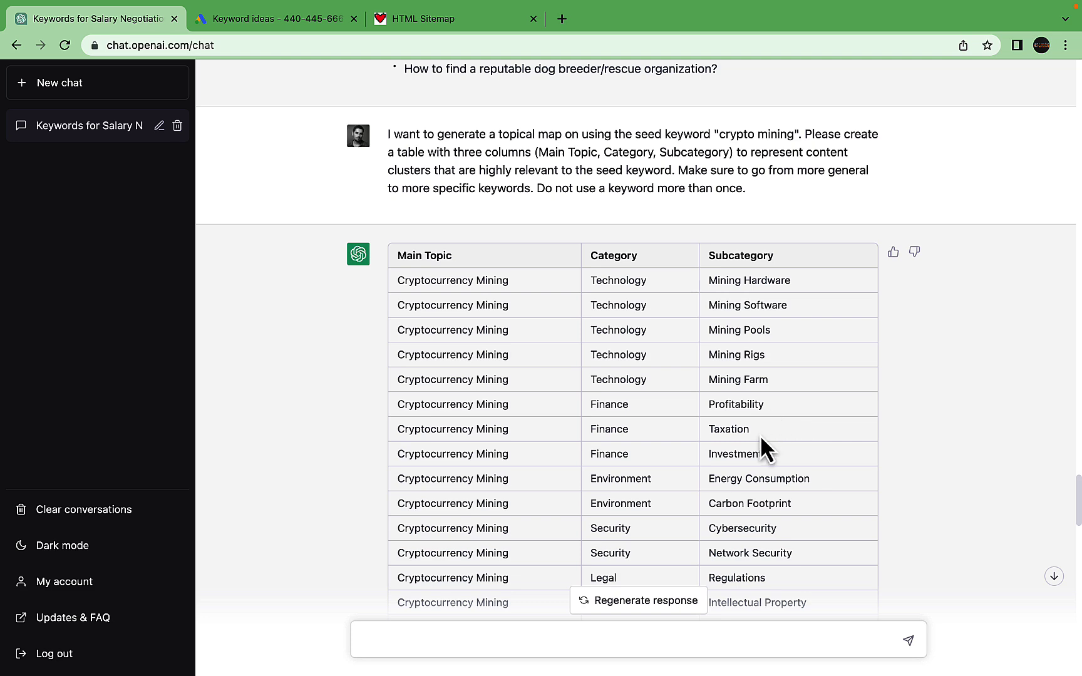
{"action": "scroll", "coordinate": [787, 468], "scroll_direction": "down", "scroll_amount": 2}
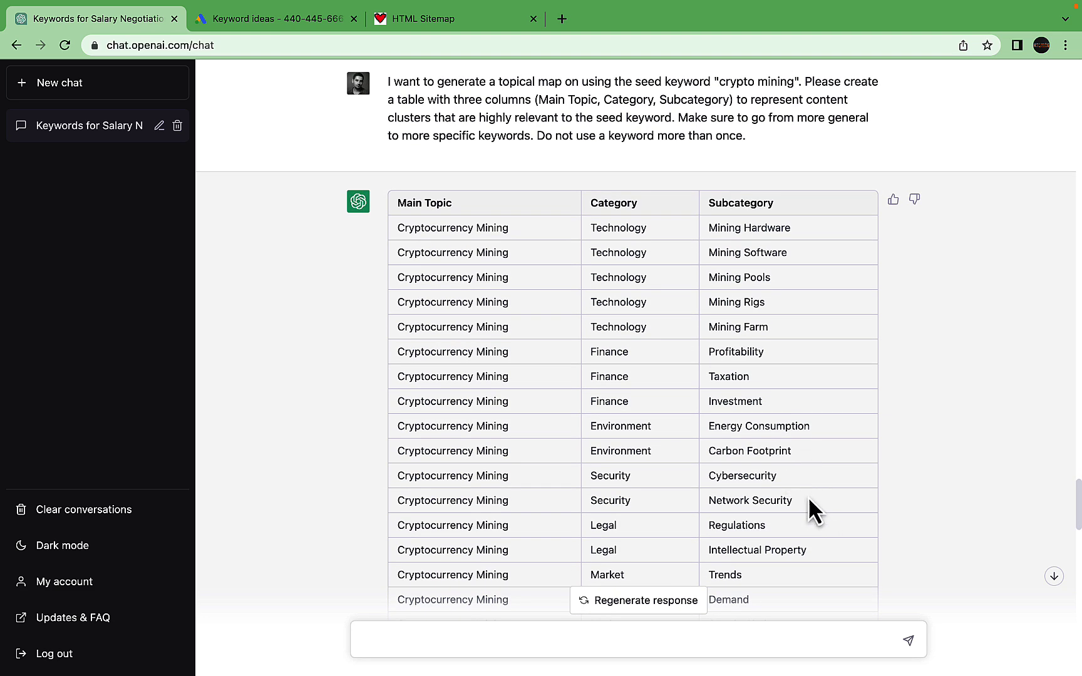
- Scroll through the expanded topical map from Bitcoin Mining down to Mining Pool Operators
{"action": "scroll", "coordinate": [808, 498], "scroll_direction": "down", "scroll_amount": 5}
{"action": "scroll", "coordinate": [808, 496], "scroll_direction": "down", "scroll_amount": 15}
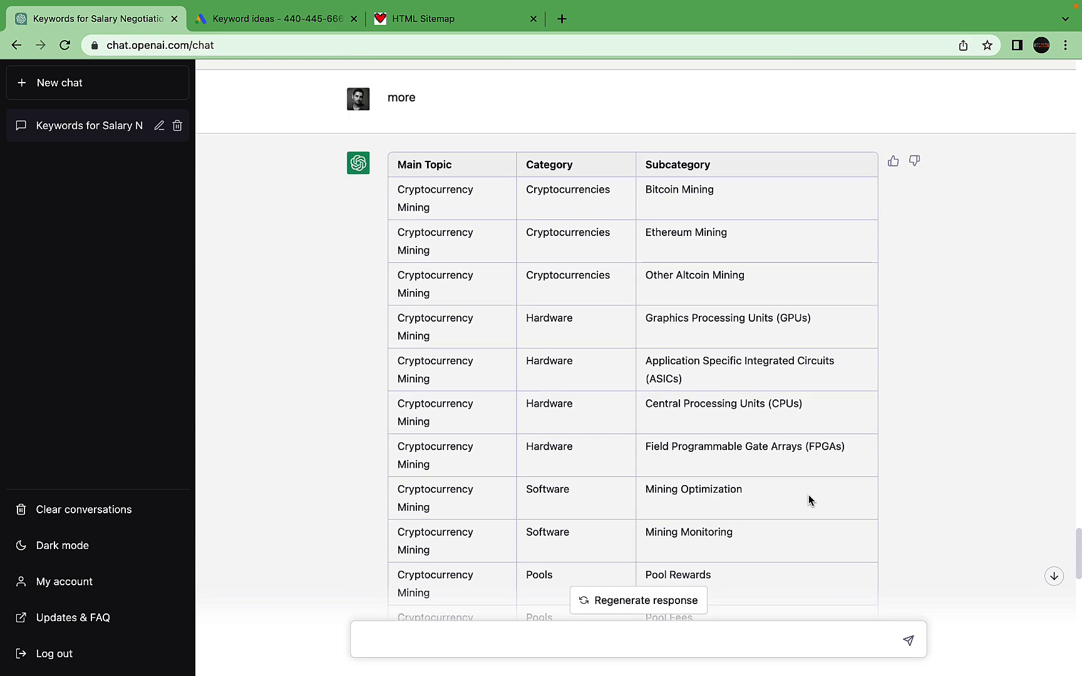
{"action": "scroll", "coordinate": [809, 495], "scroll_direction": "down", "scroll_amount": 7}
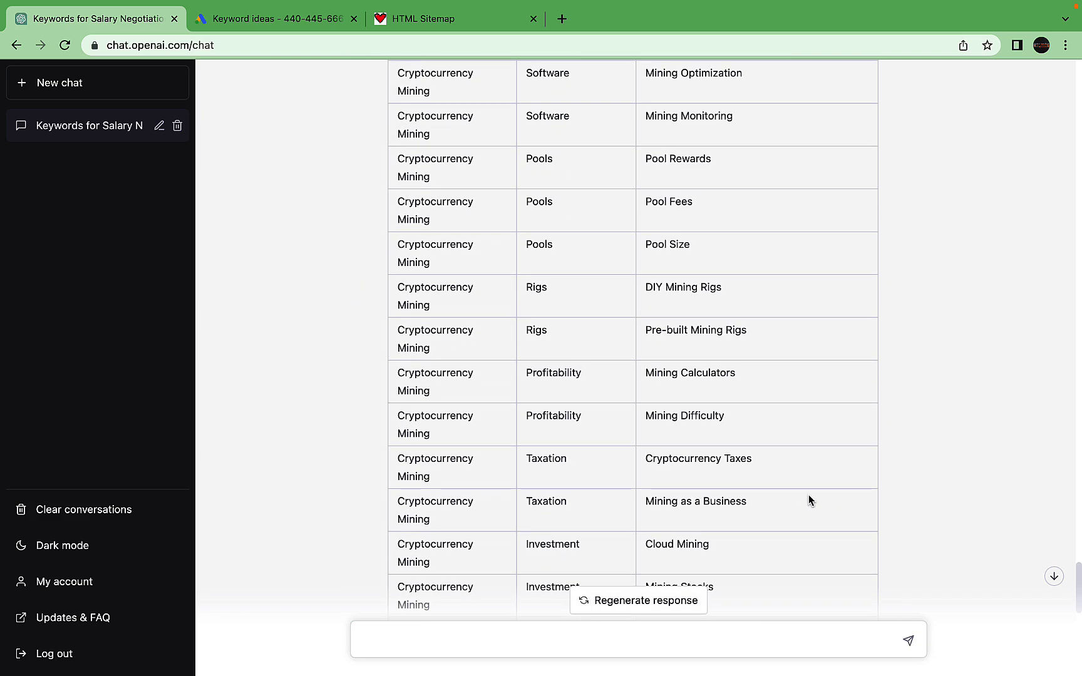
{"action": "scroll", "coordinate": [602, 386], "scroll_direction": "down", "scroll_amount": 9}
{"action": "scroll", "coordinate": [649, 533], "scroll_direction": "down", "scroll_amount": 4}
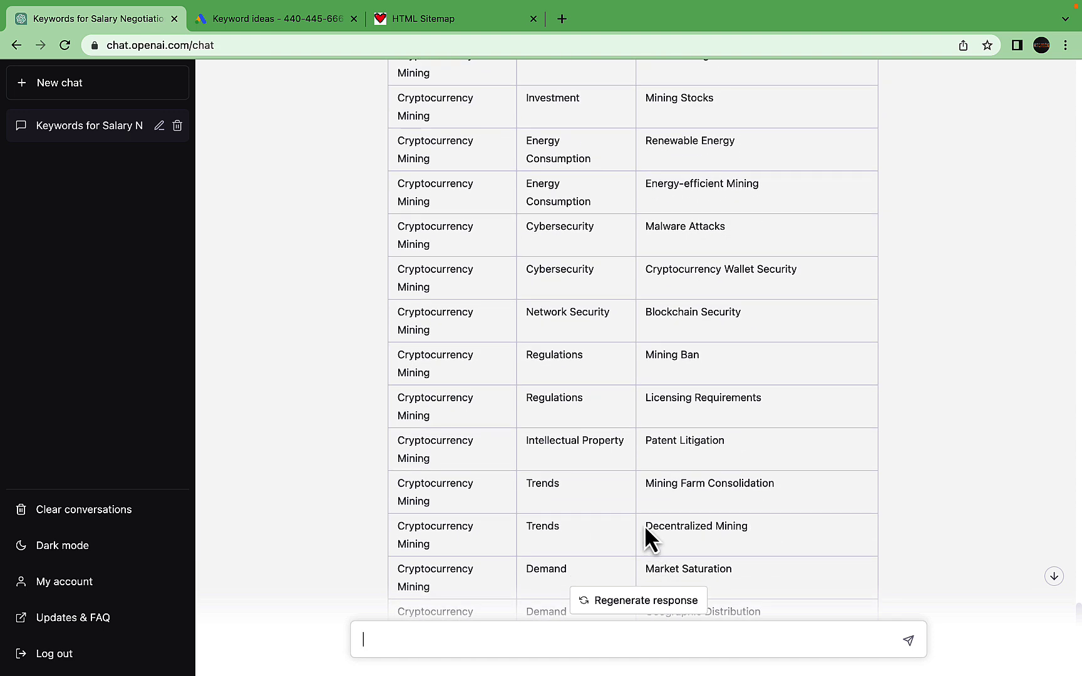
{"action": "scroll", "coordinate": [667, 507], "scroll_direction": "down", "scroll_amount": 4}
{"action": "scroll", "coordinate": [684, 508], "scroll_direction": "down", "scroll_amount": 3}
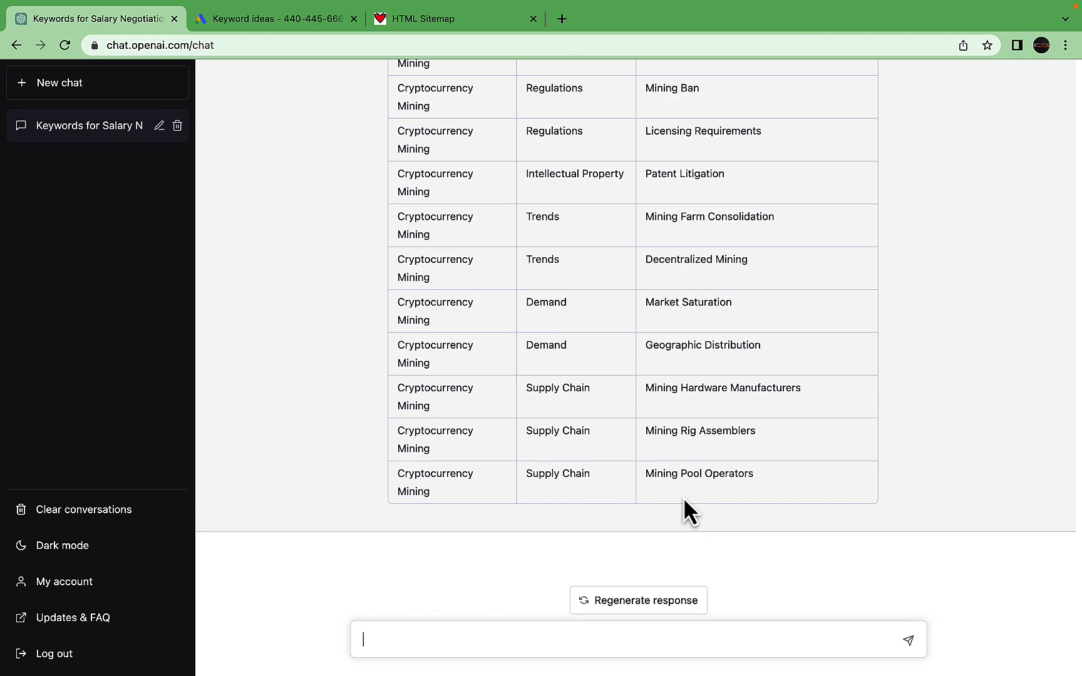
{"action": "scroll", "coordinate": [684, 497], "scroll_direction": "up", "scroll_amount": 15}
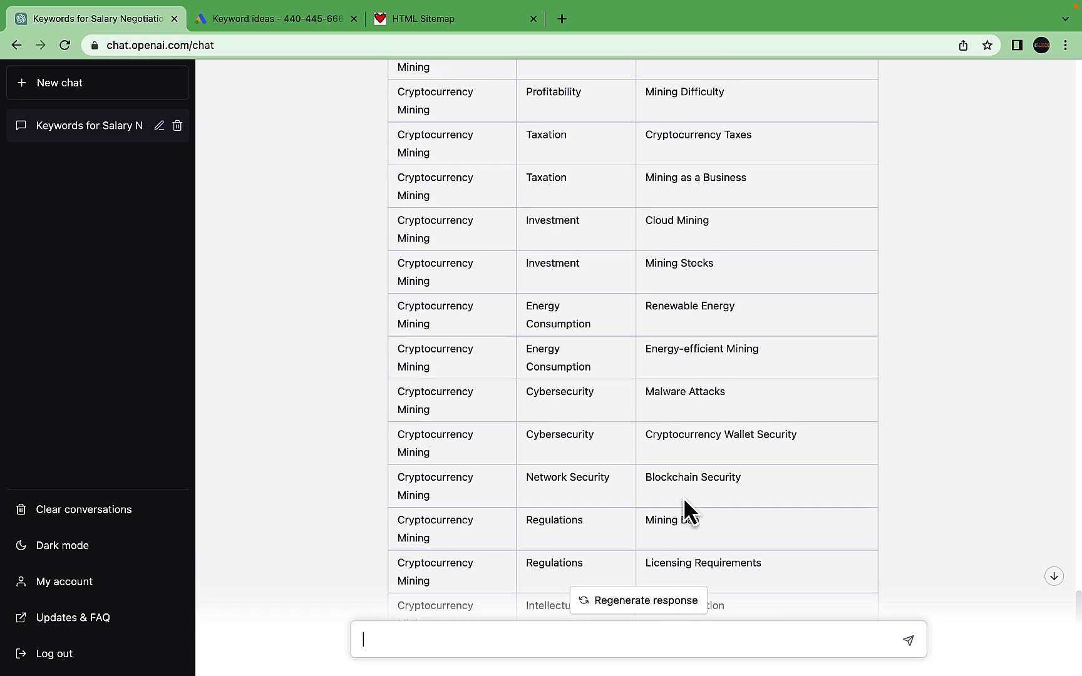